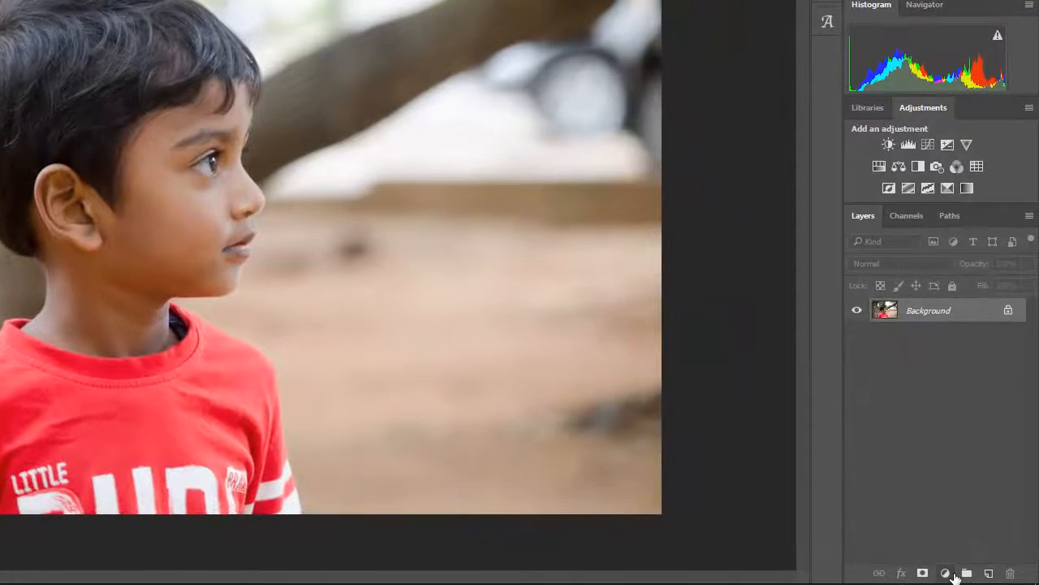
Add a Levels adjustment layer with the black input level at 10 and the white input level at 252.
click(946, 573)
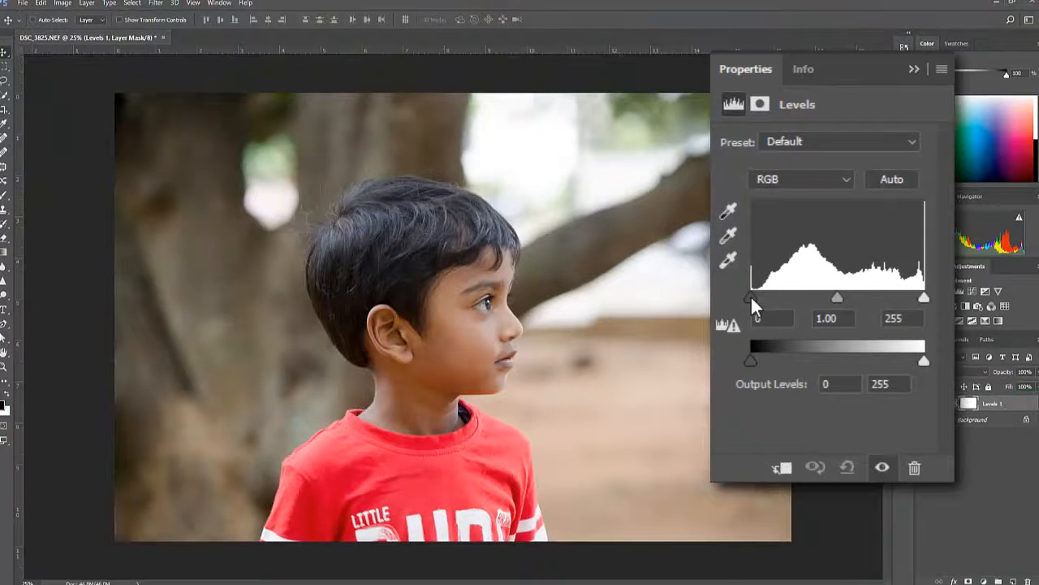
drag(750, 297, 759, 298)
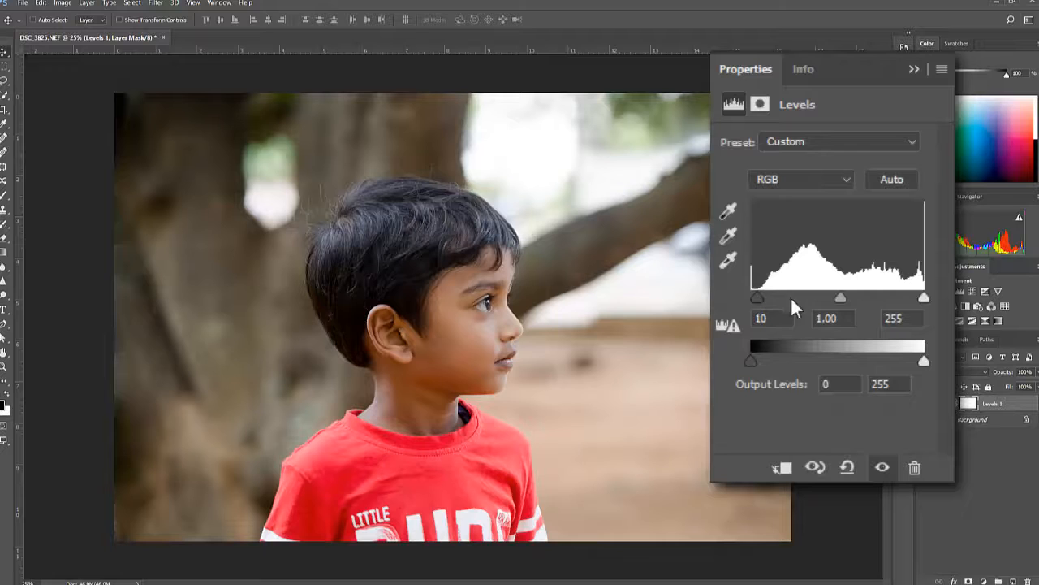
drag(922, 297, 921, 297)
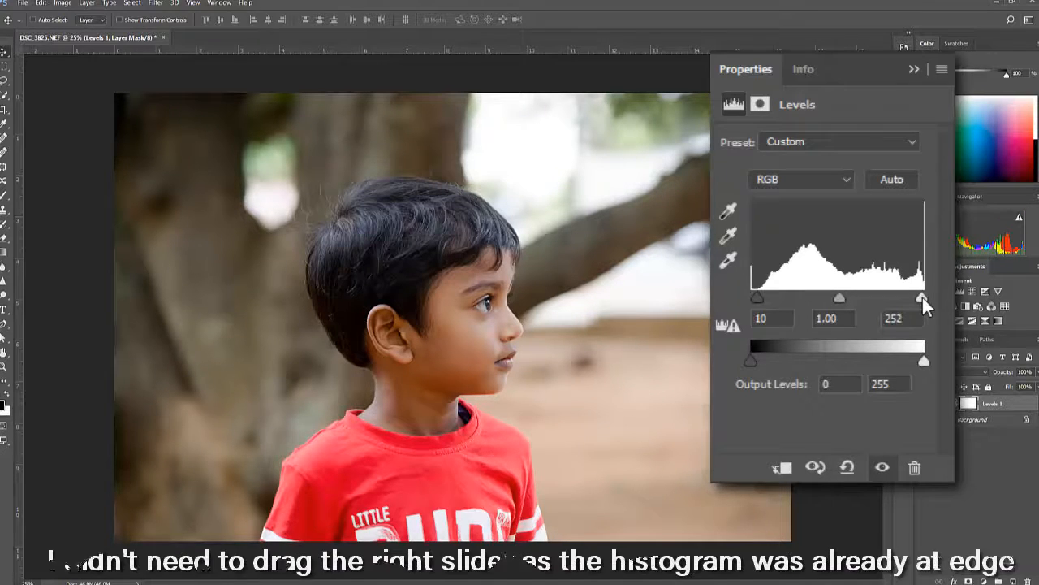
click(913, 69)
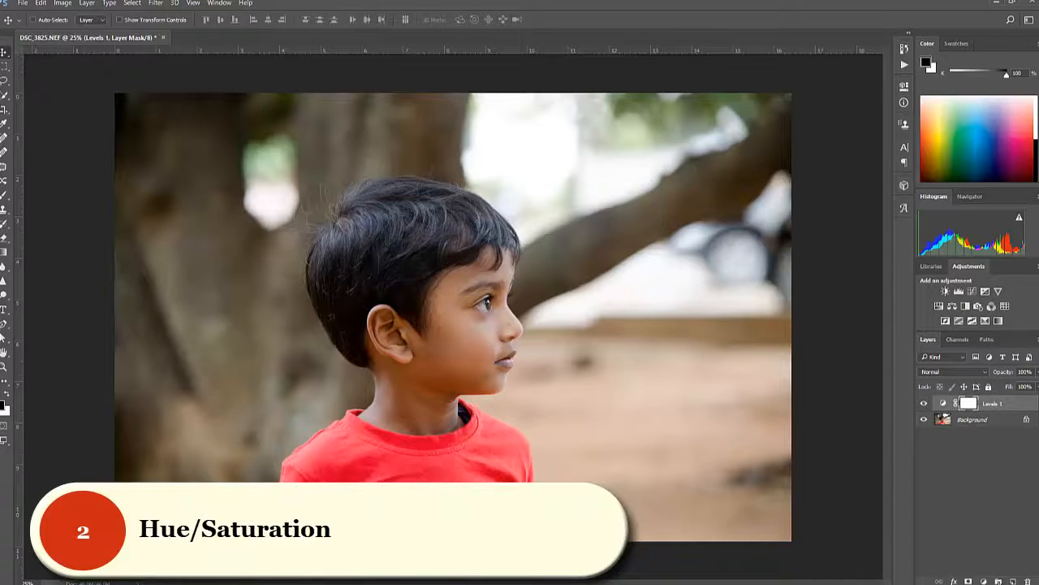
Add a Hue/Saturation adjustment layer and raise the saturation of the Reds to +1.
click(983, 581)
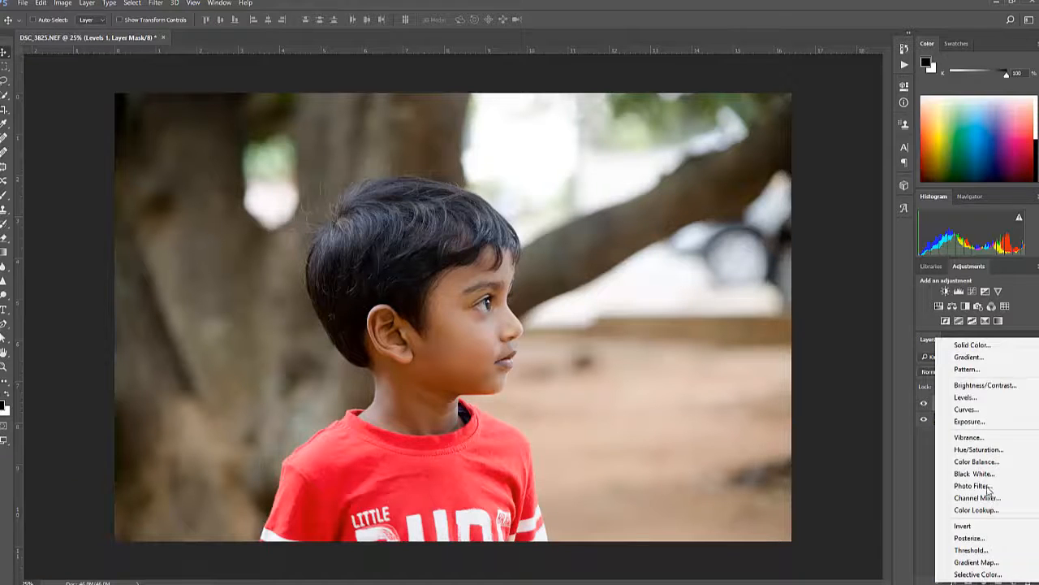
click(985, 449)
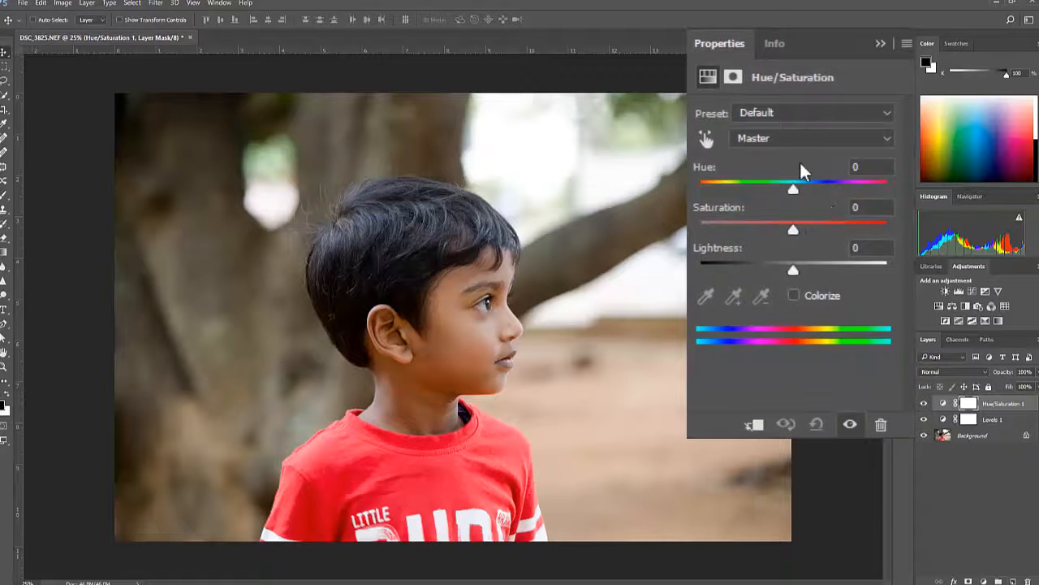
click(791, 138)
click(773, 168)
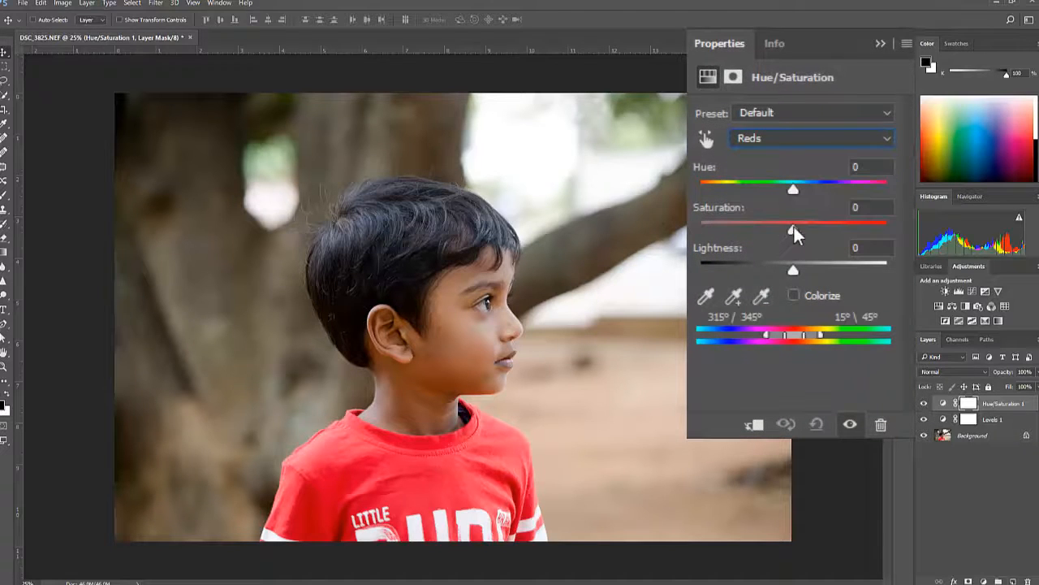
drag(793, 228, 794, 259)
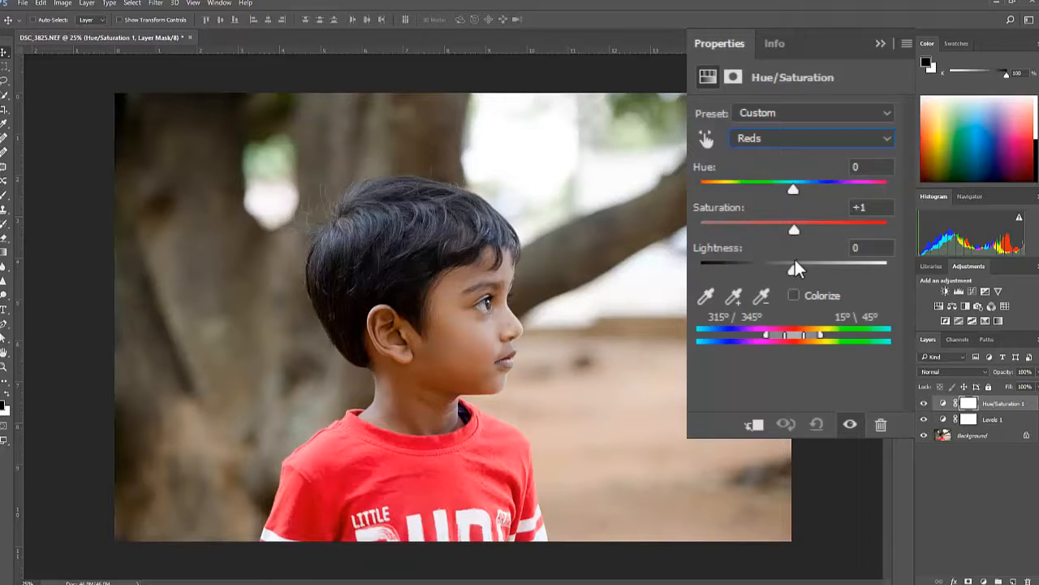
Shift the hue of the Greens to -26 and raise their saturation to about +20.
click(780, 138)
click(766, 192)
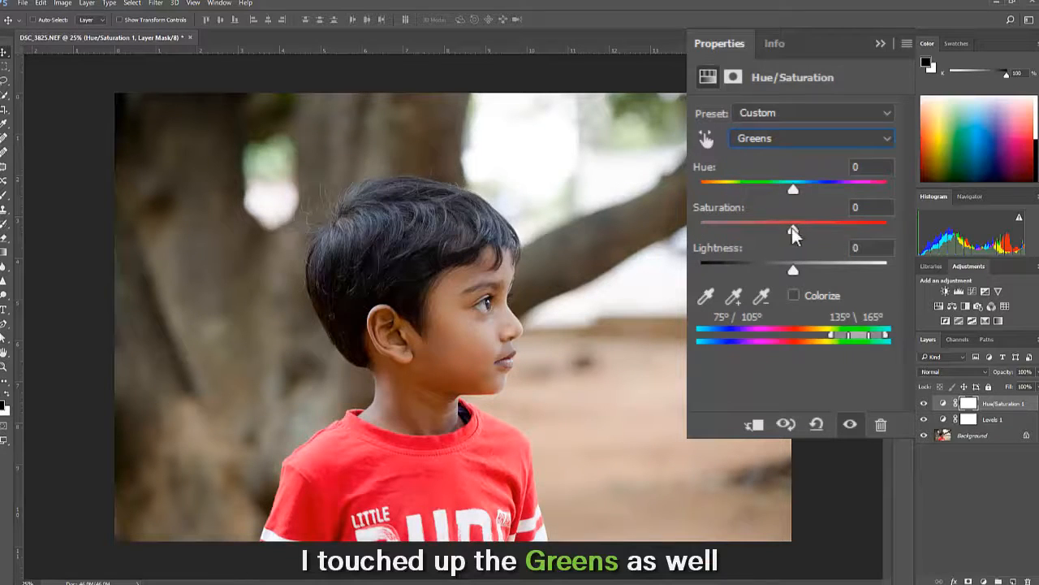
drag(858, 233, 820, 236)
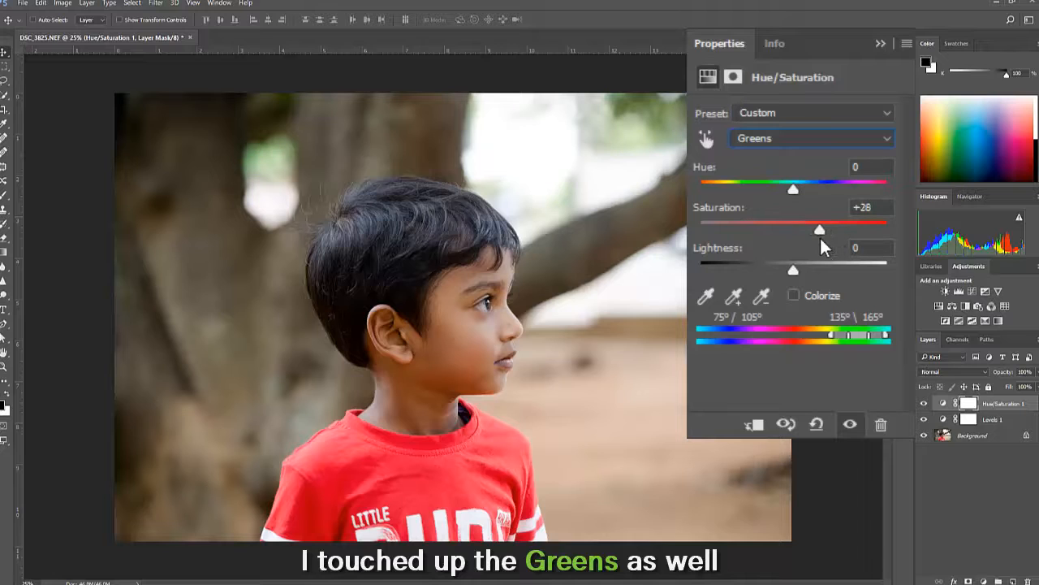
drag(793, 188, 769, 192)
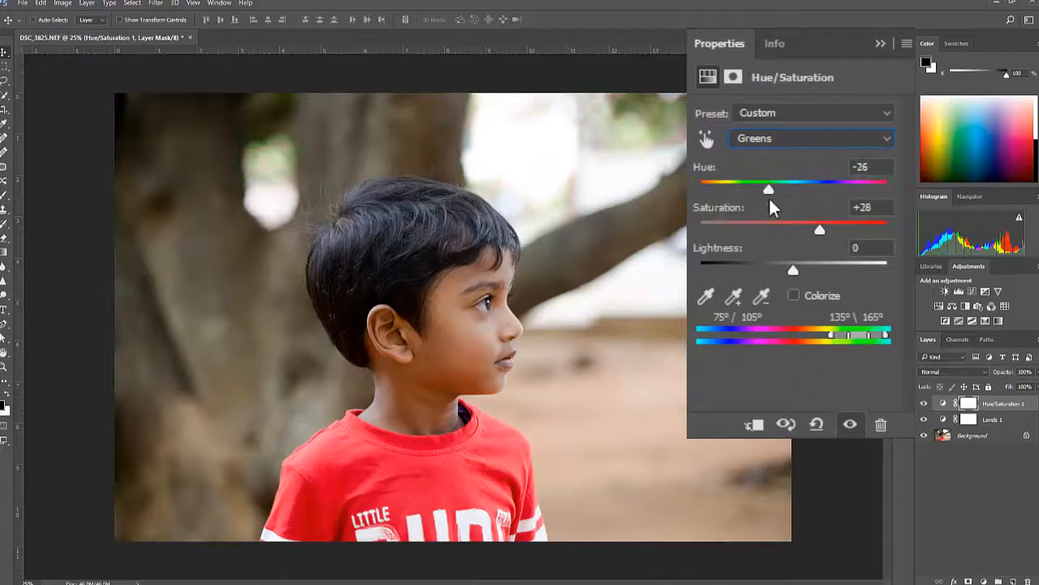
drag(820, 230, 813, 231)
click(880, 43)
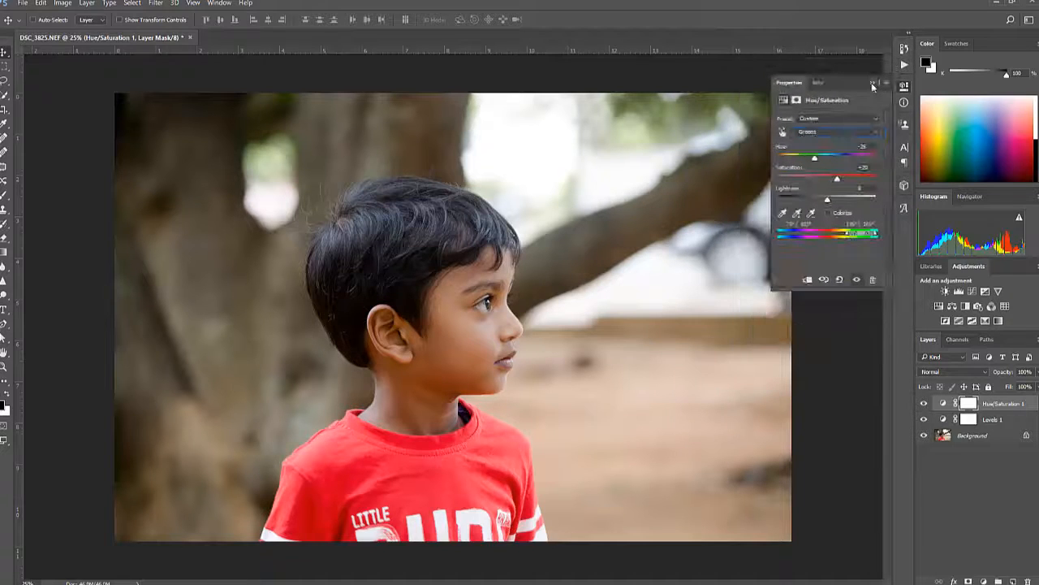
click(873, 85)
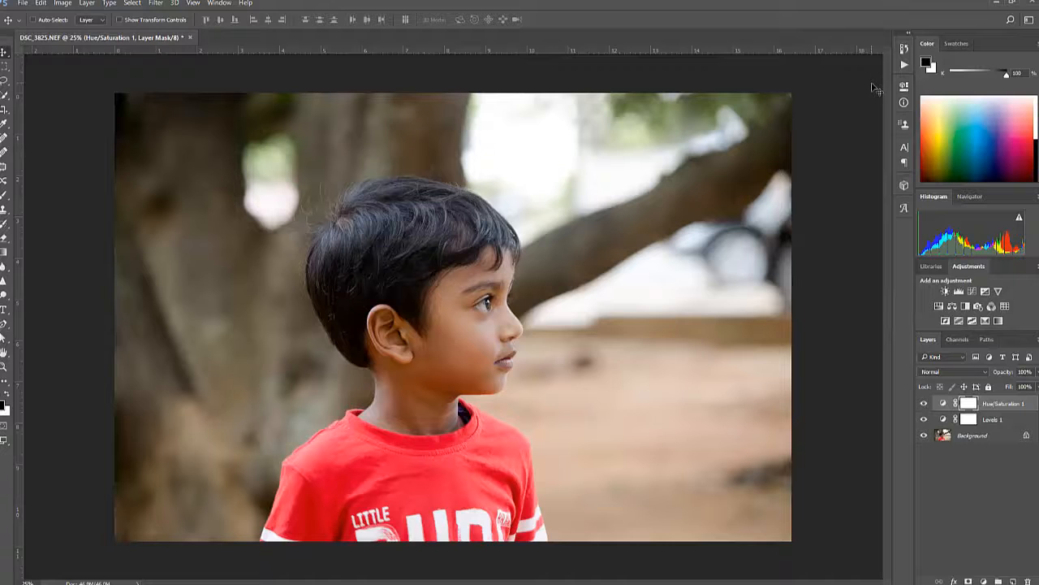
Add a Curves adjustment layer with a gentle S-curve: anchor the midtones, raise highlights from input 186 to 204, and lower shadows to output 50.
click(984, 581)
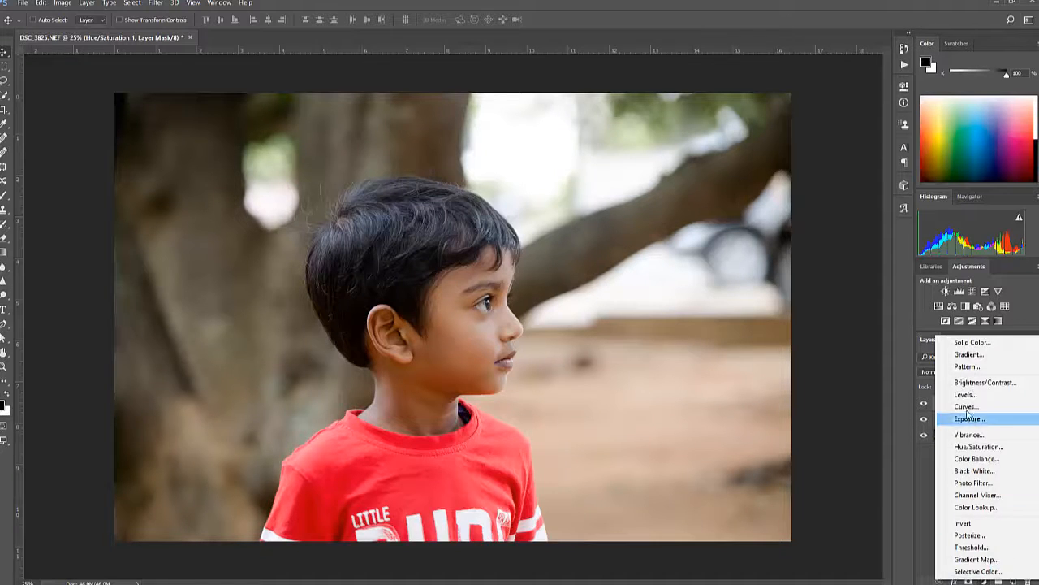
click(965, 416)
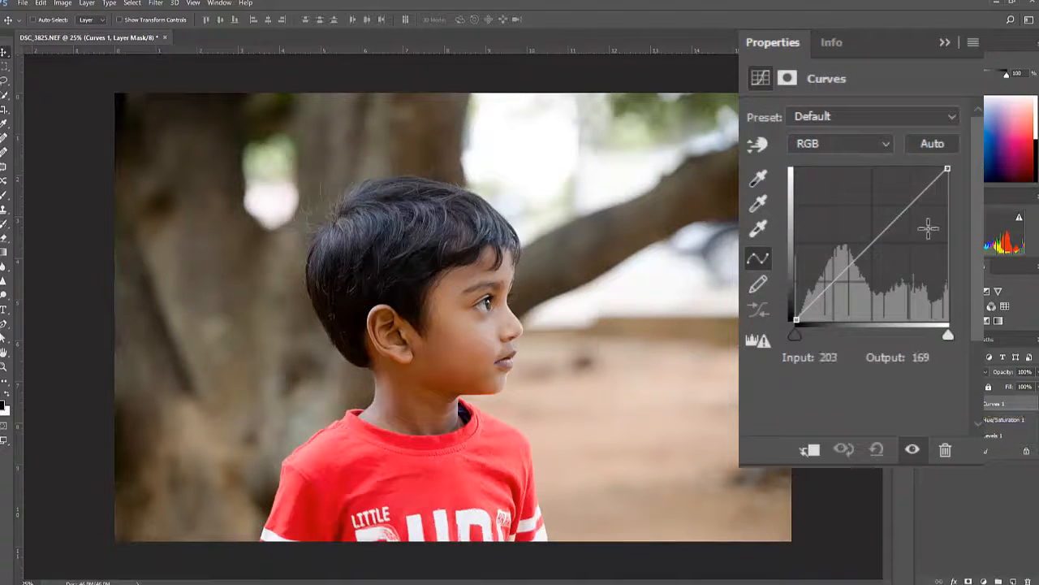
click(874, 241)
click(908, 200)
drag(918, 210, 916, 208)
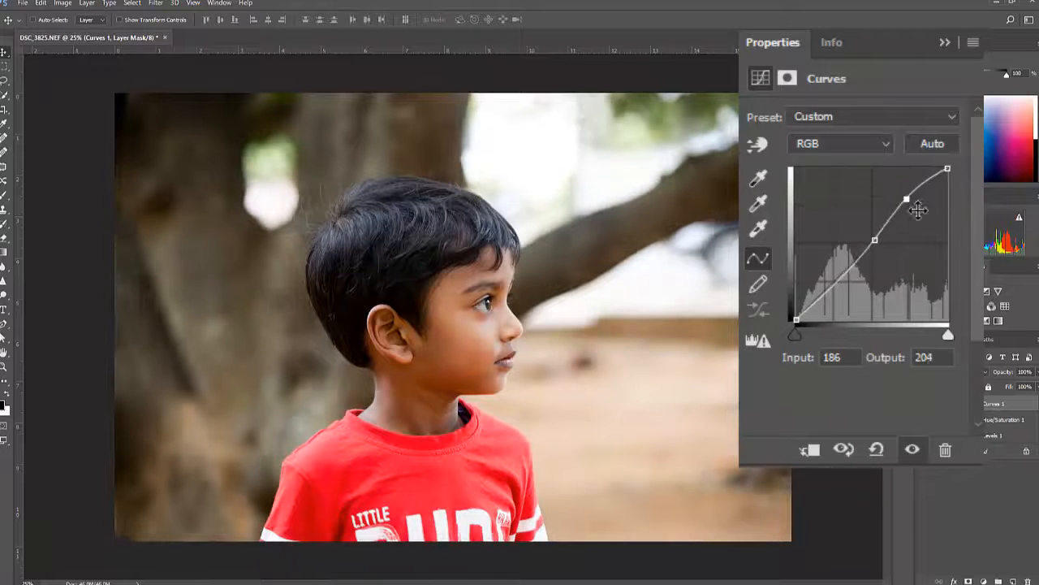
drag(843, 291, 840, 299)
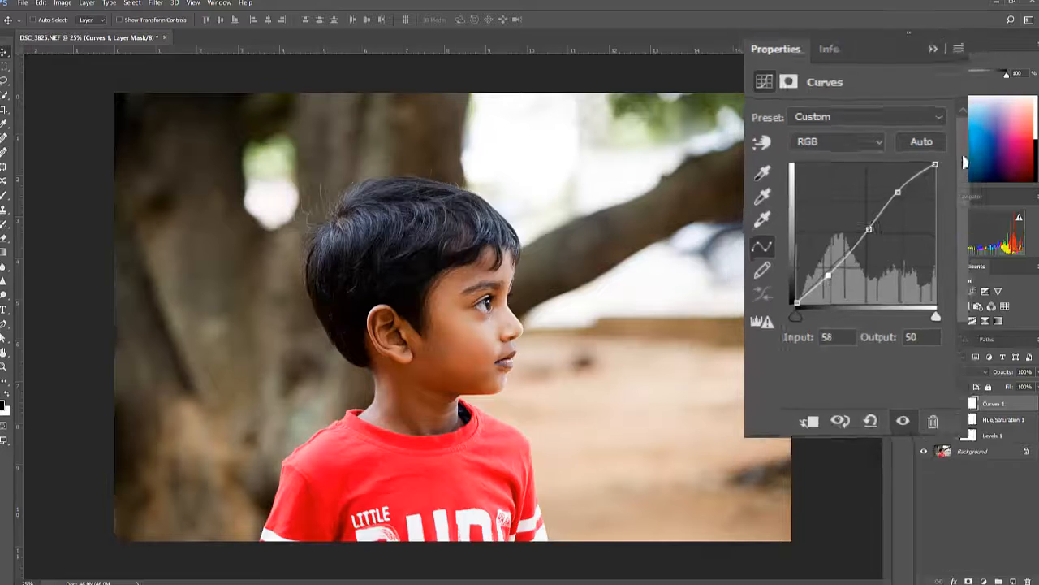
click(871, 84)
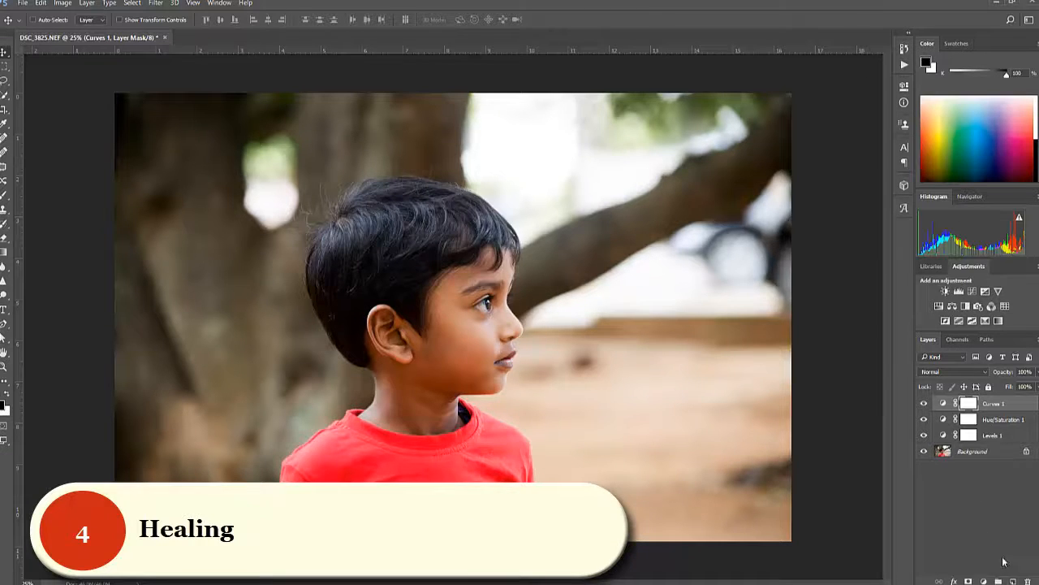
Create a new empty layer above the adjustments and name it Healing Layer.
click(1012, 580)
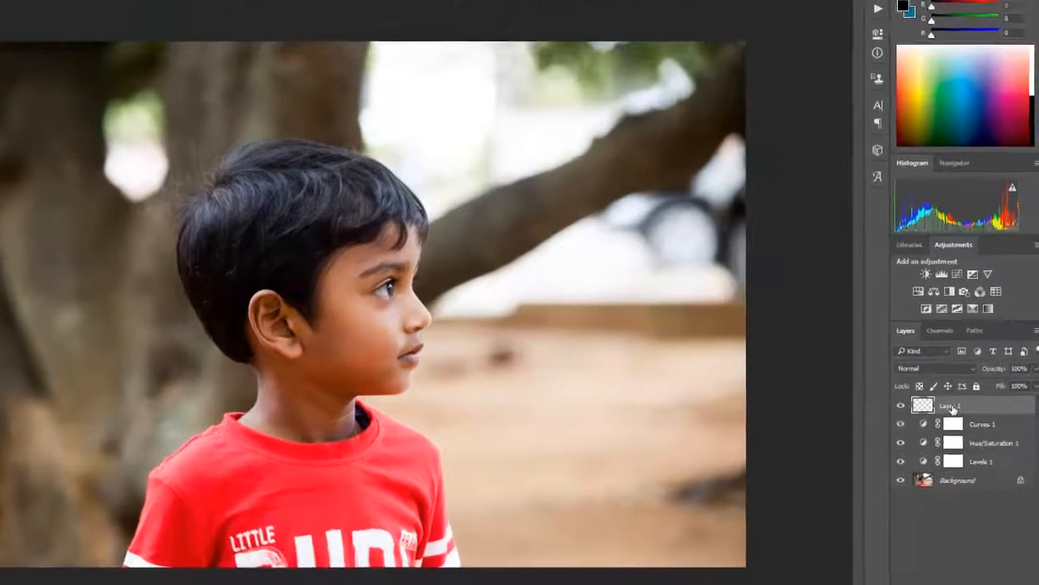
double_click(951, 404)
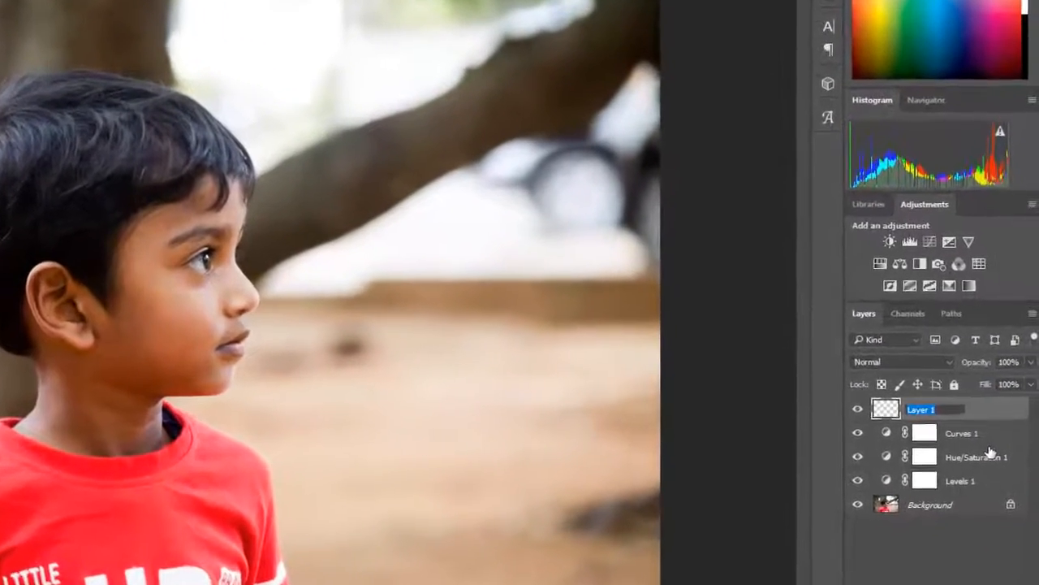
text(Heal)
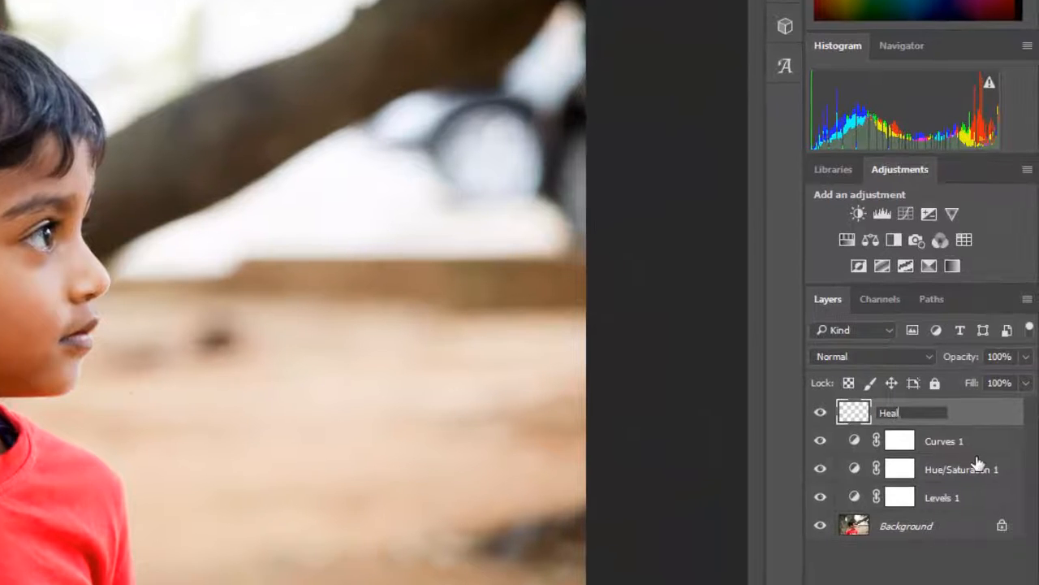
text(ing Layer)
key(Return)
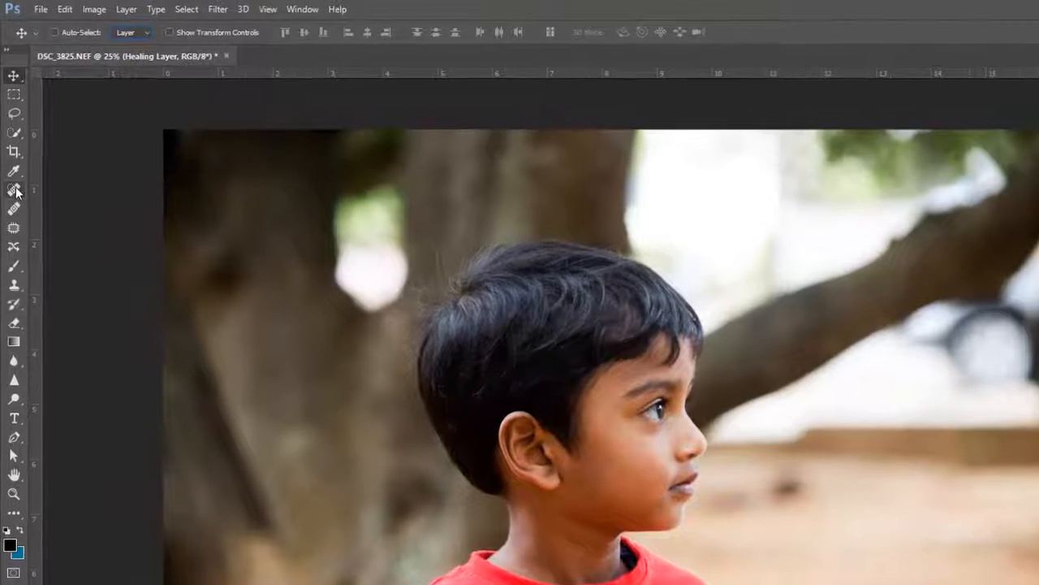
Remove the dark spot on the ground beside the boy's face using the Spot Healing Brush with Sample All Layers enabled.
click(14, 190)
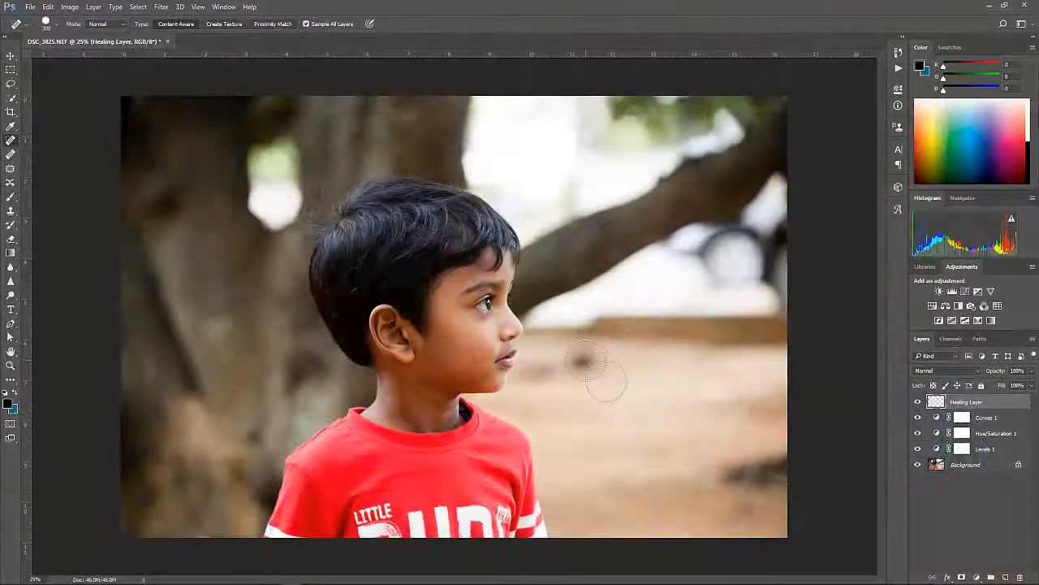
click(585, 362)
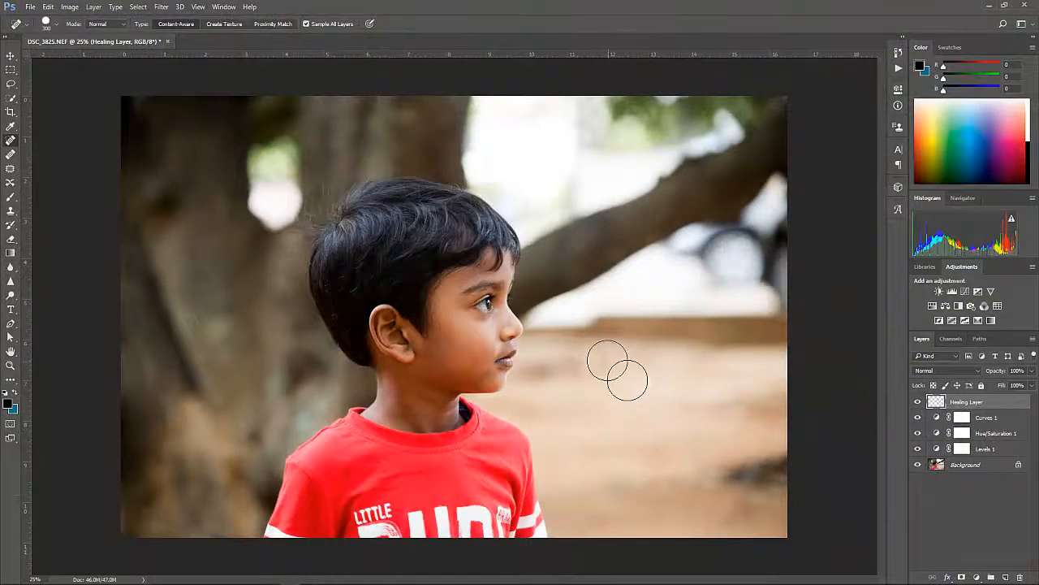
click(601, 361)
Heal the dark patch on the ground near the photo's lower-right edge, smoothing leftover edges with smaller brush sizes.
mouse_move(723, 483)
mouse_down()
mouse_move(780, 470)
mouse_move(735, 504)
mouse_move(808, 524)
mouse_move(788, 516)
mouse_up()
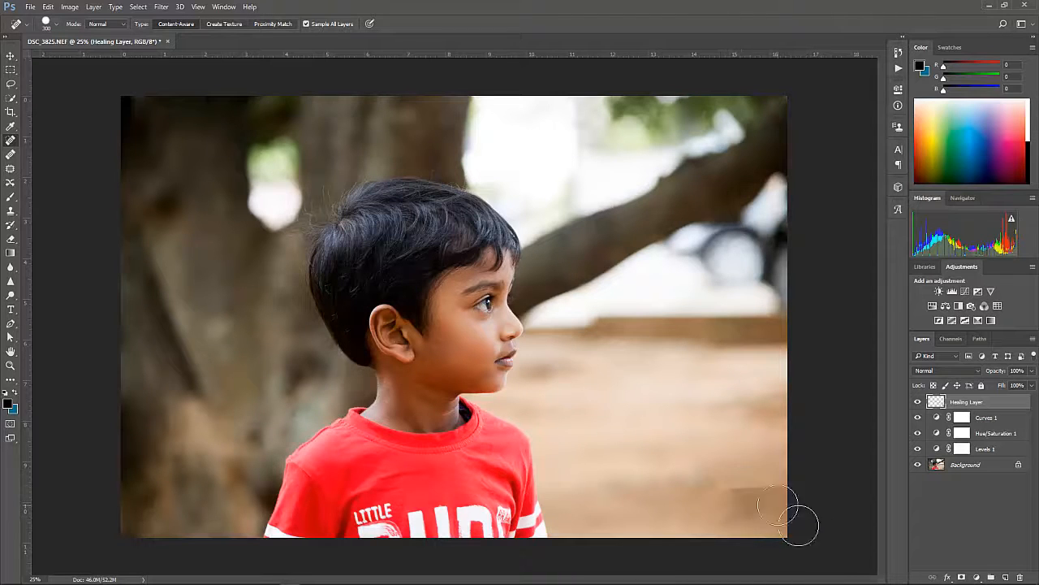
key(bracketleft)
key(bracketleft)
key(bracketleft)
key(bracketleft)
mouse_move(734, 488)
mouse_down()
mouse_move(793, 499)
mouse_move(816, 534)
mouse_move(794, 493)
mouse_up()
key(bracketleft)
key(bracketleft)
key(bracketleft)
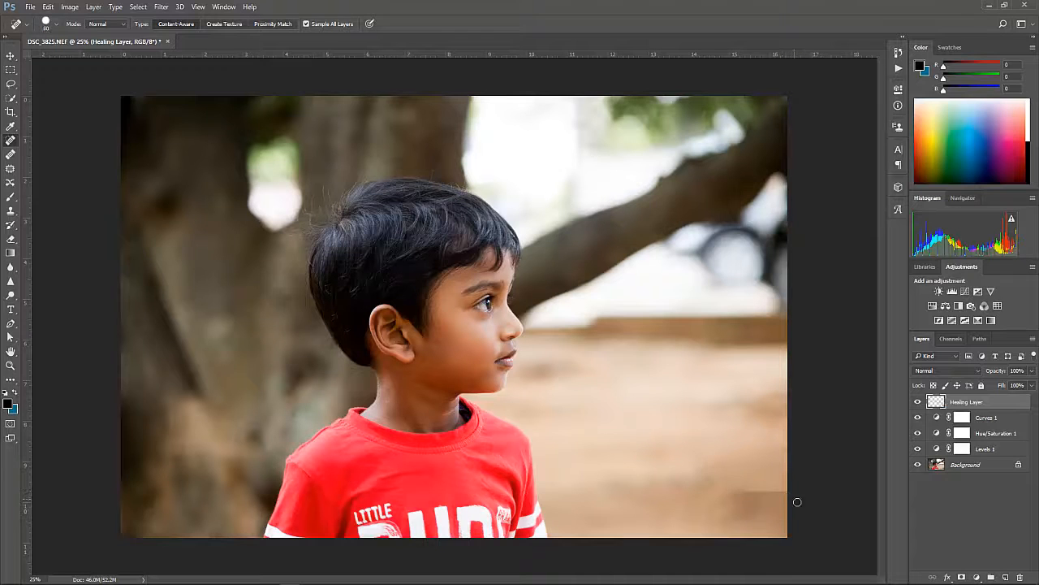
key(bracketright)
key(bracketright)
key(bracketright)
key(bracketright)
key(bracketright)
key(bracketright)
key(bracketright)
drag(733, 493, 830, 496)
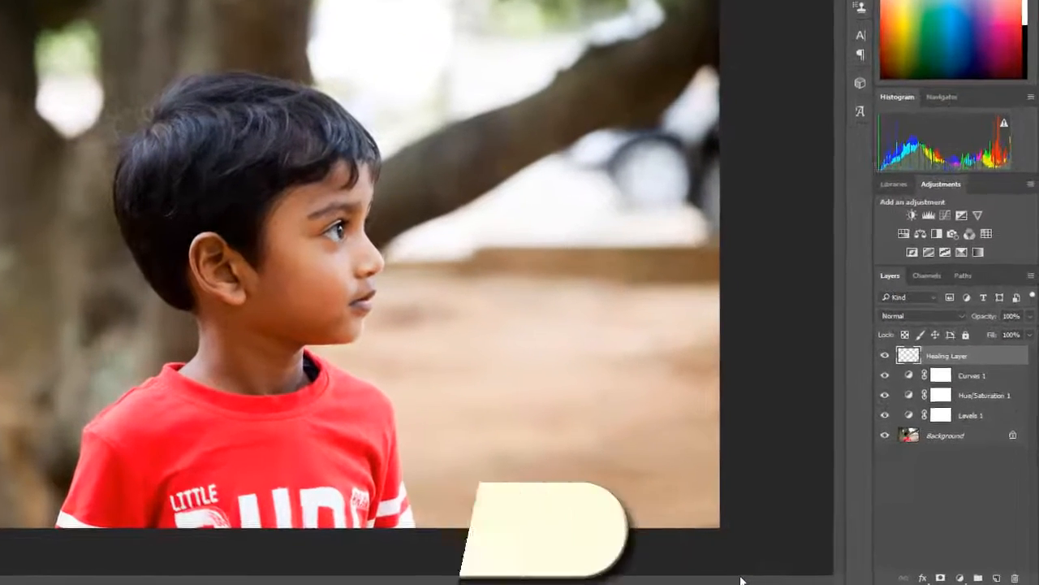
Create a new layer above the Healing Layer and name it Dodge.
key(ctrl+shift+alt+n)
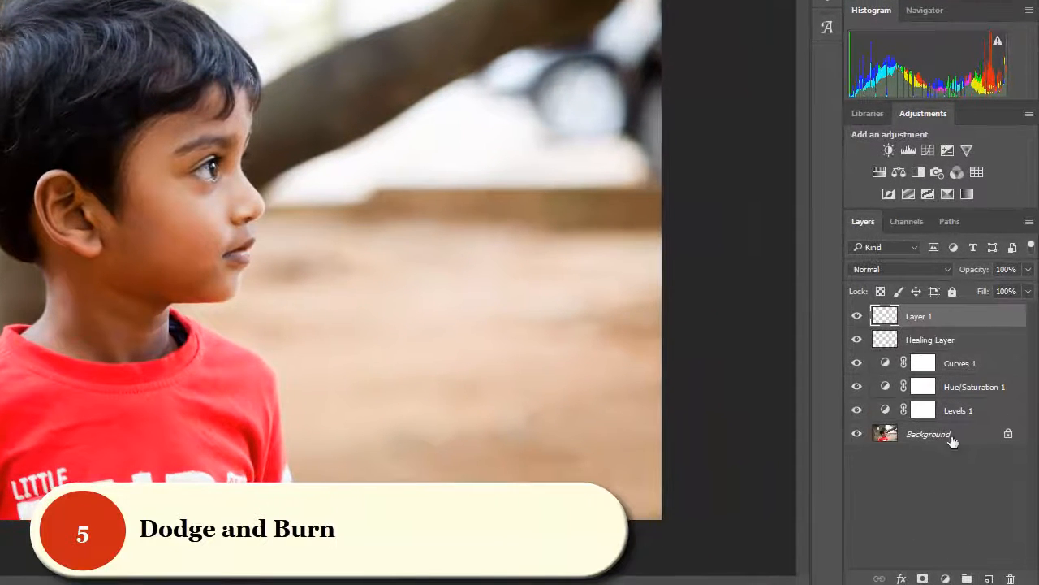
double_click(930, 324)
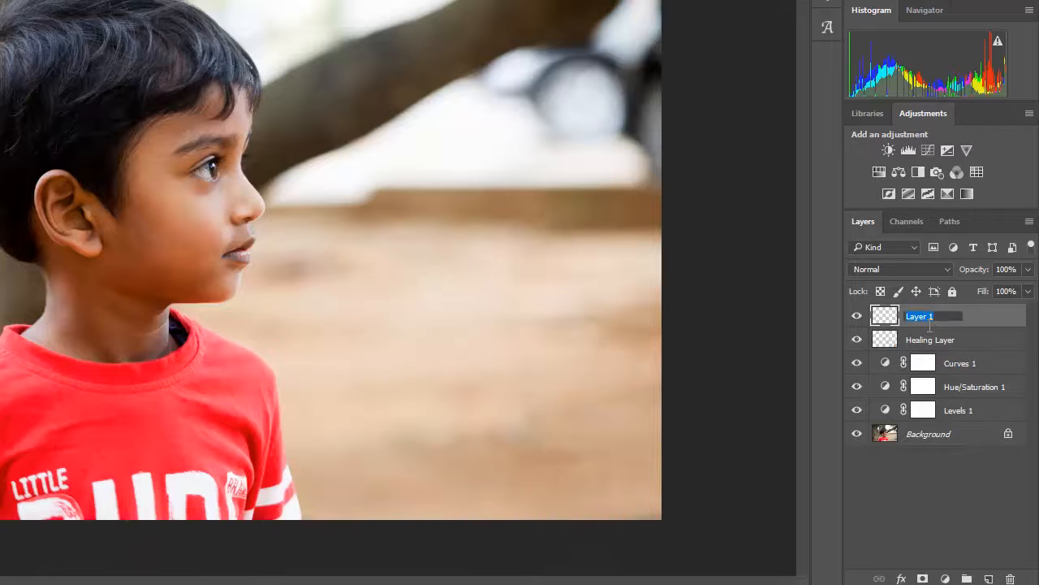
text(Dodge)
key(Return)
Fill the Dodge layer with 50% Gray using the Overlay fill mode, and set the layer's blend mode to Overlay.
key(shift+BackSpace)
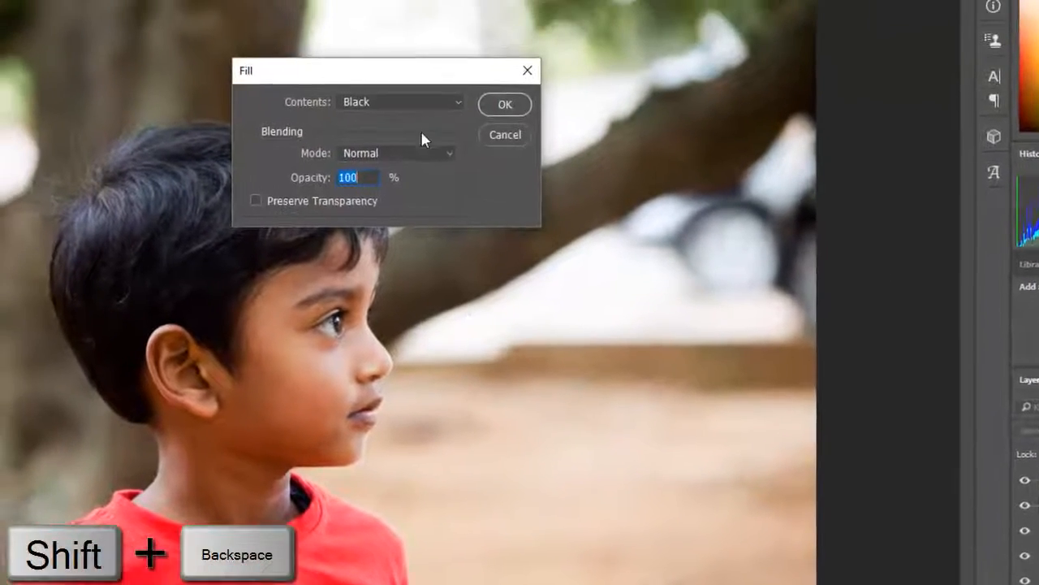
click(390, 119)
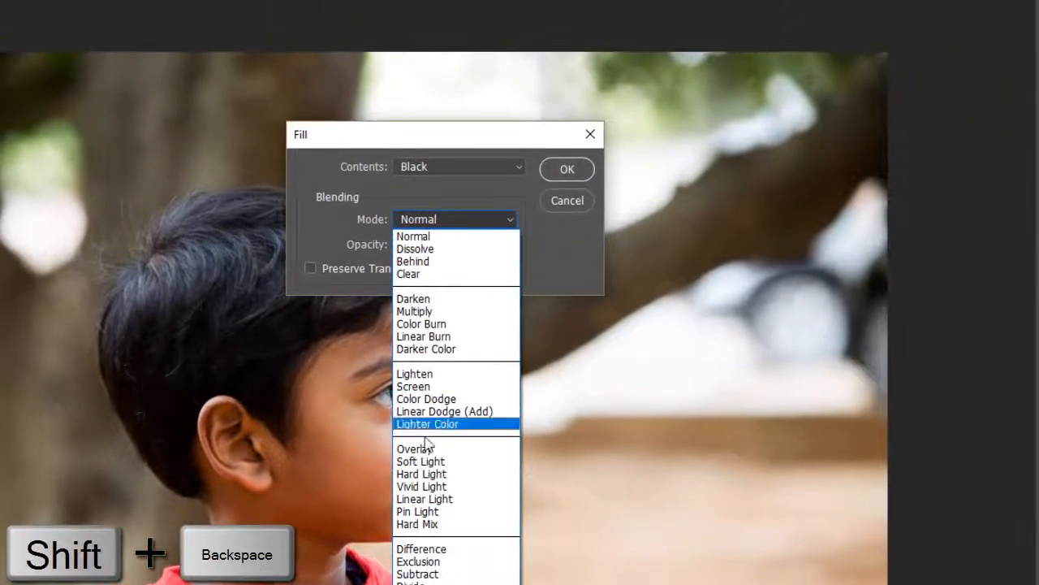
click(414, 449)
click(448, 169)
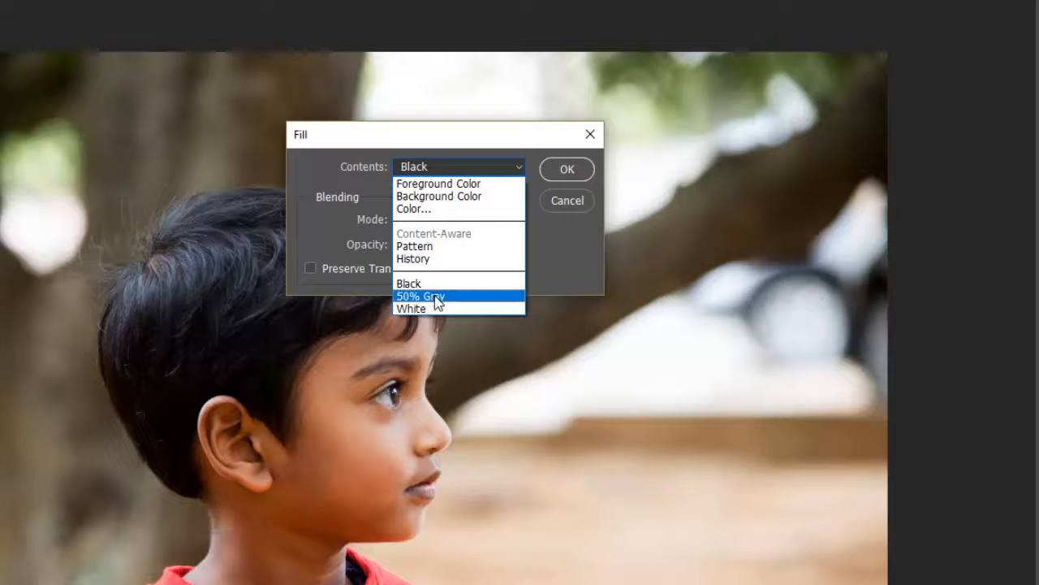
click(477, 207)
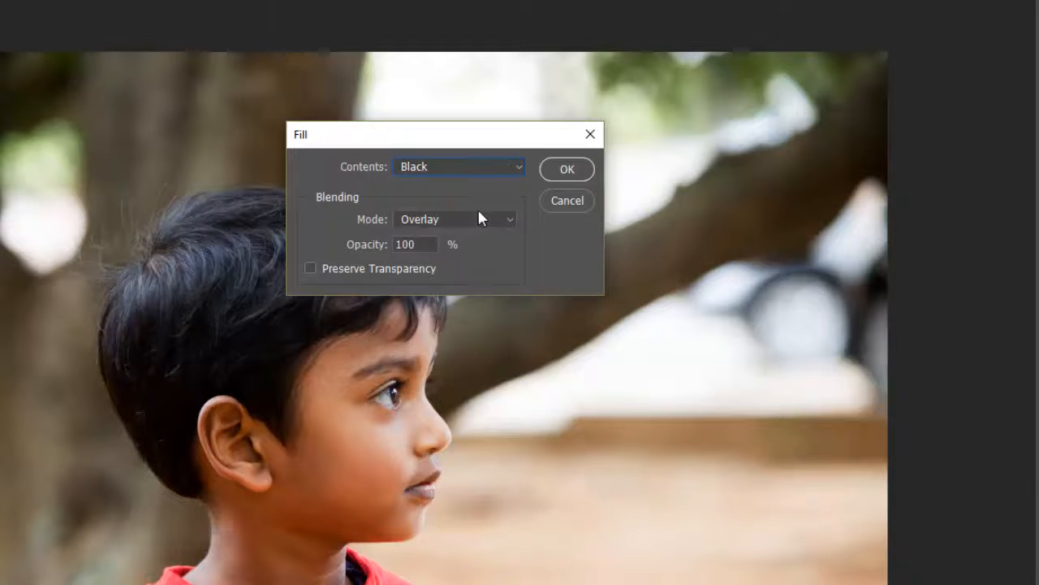
click(476, 221)
click(464, 216)
click(432, 160)
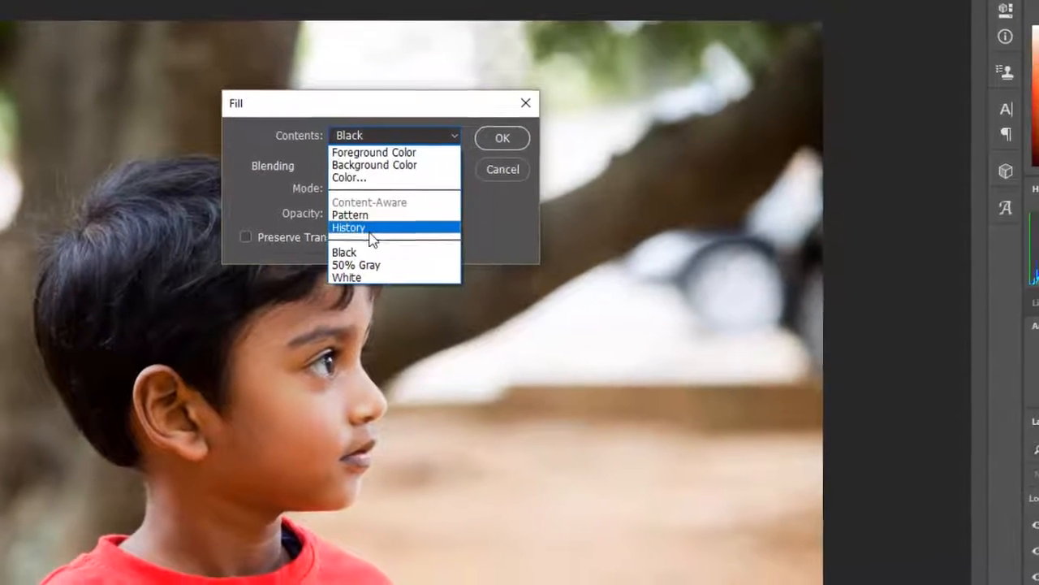
click(423, 290)
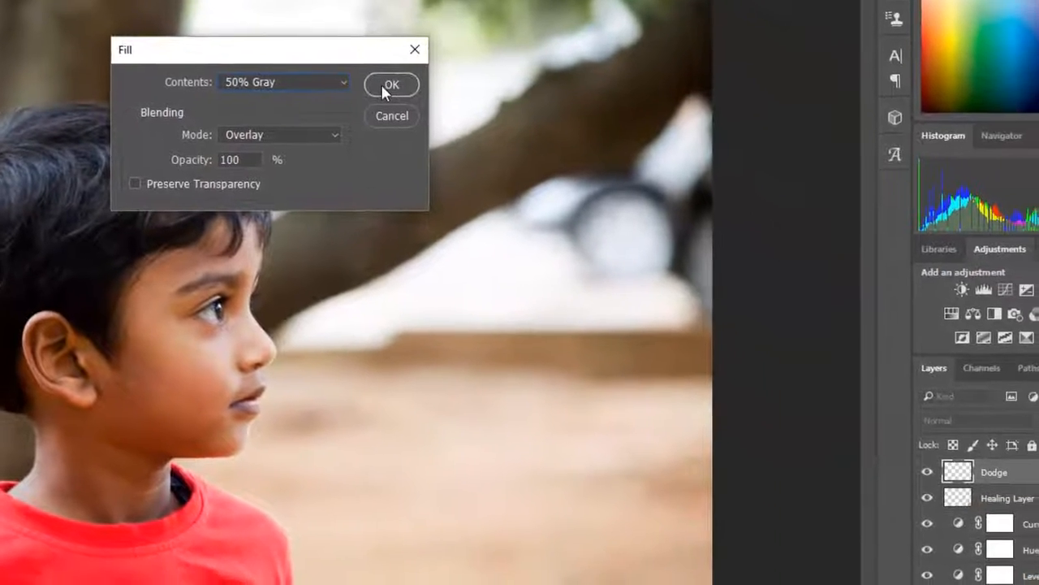
click(448, 111)
click(923, 393)
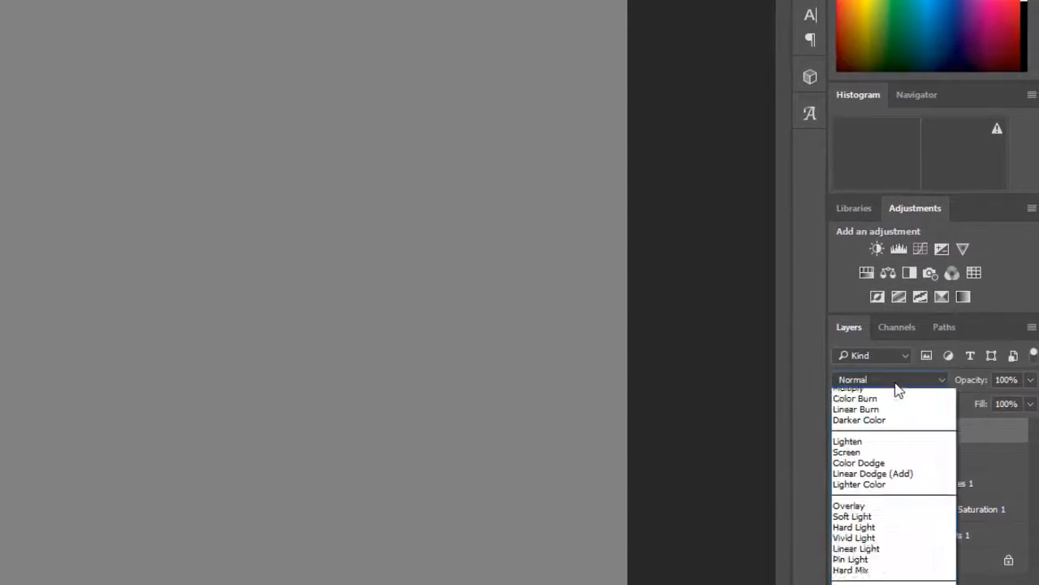
click(903, 568)
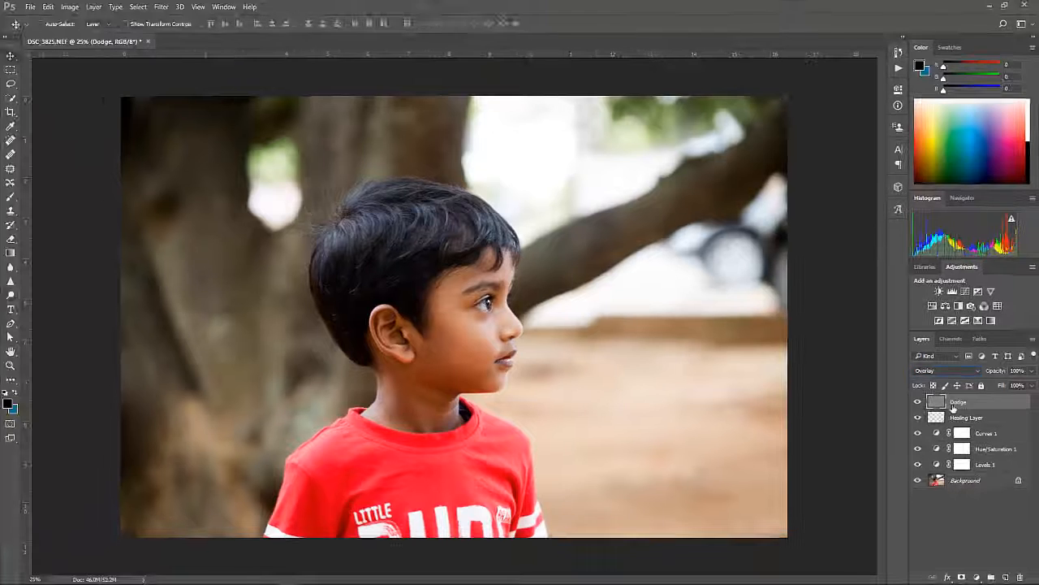
Activate the Dodge tool for midtones with Protect Tones on, and lower its exposure to about 31%.
click(14, 300)
click(48, 296)
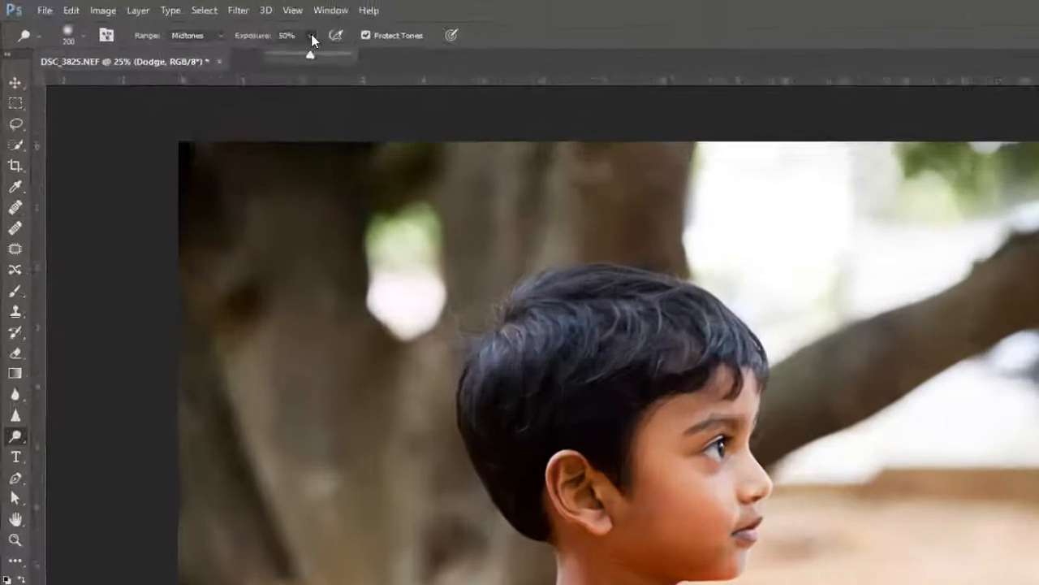
drag(209, 24, 208, 38)
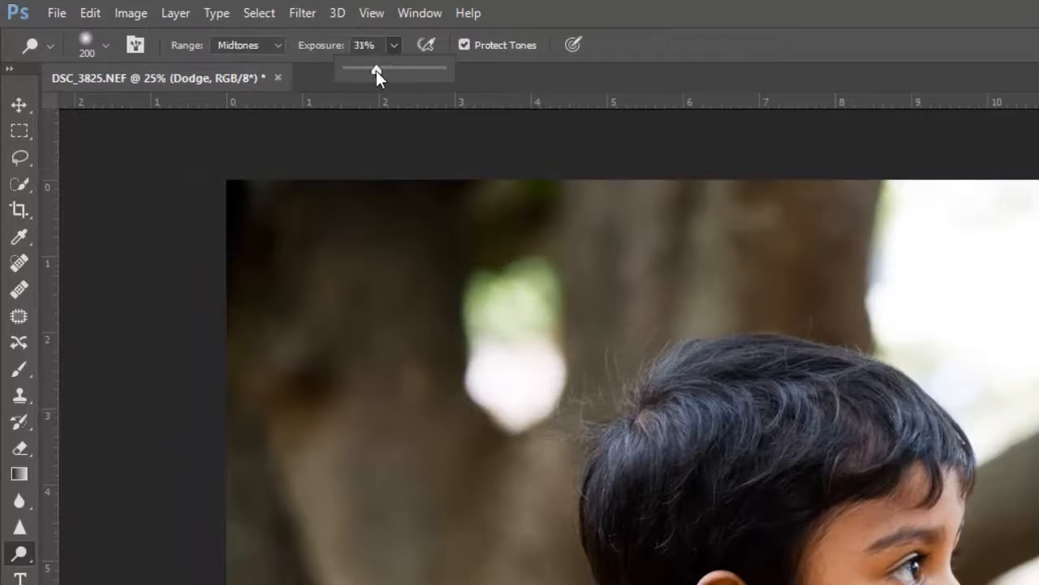
click(860, 580)
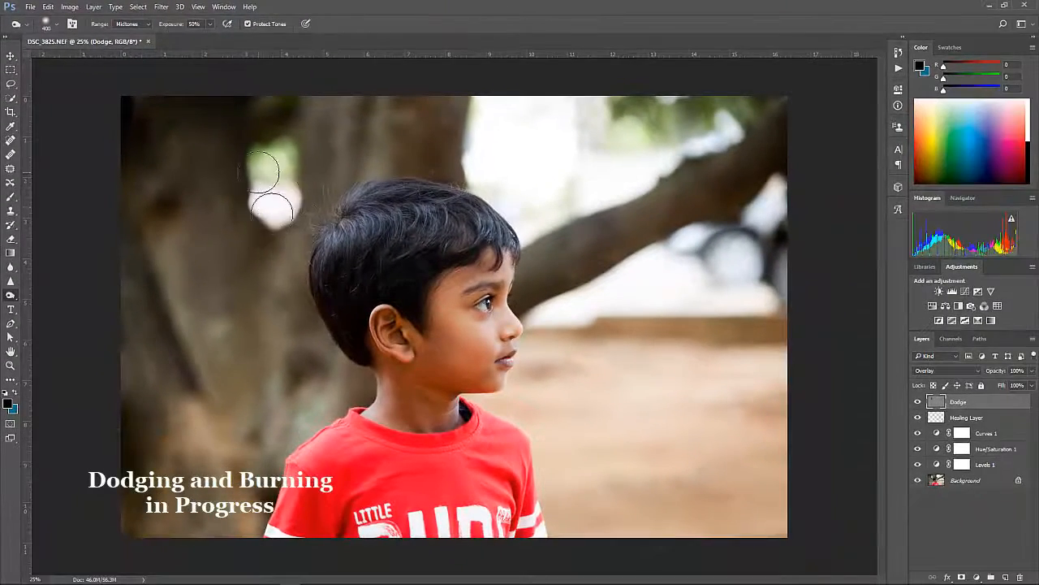
Burn the bright background near the photo's right edge with a larger brush on Highlights at 12% exposure, then reduce exposure to 9%.
click(742, 267)
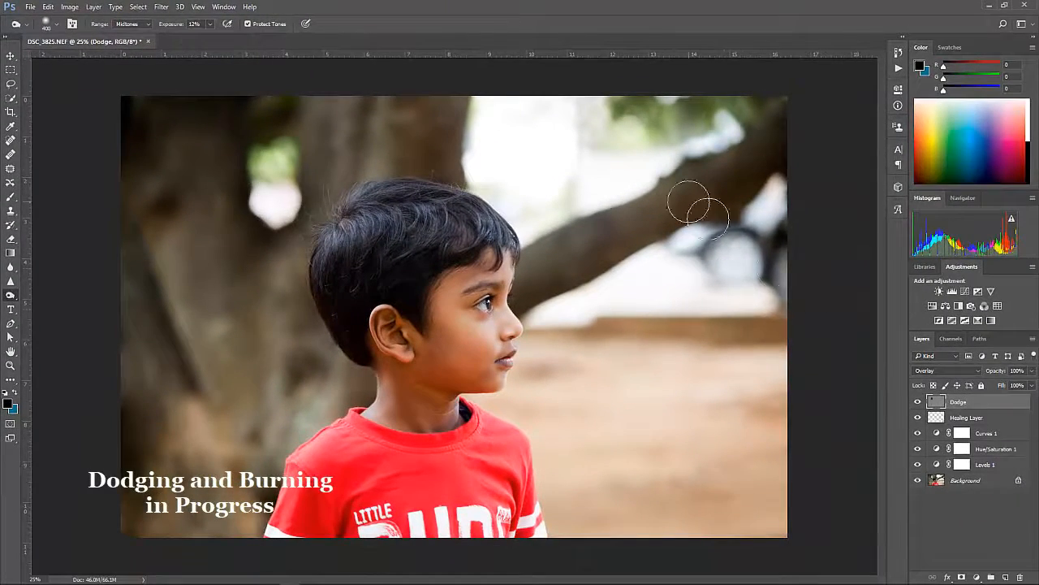
key(bracketright)
drag(201, 23, 174, 37)
click(132, 23)
click(131, 53)
drag(707, 167, 751, 304)
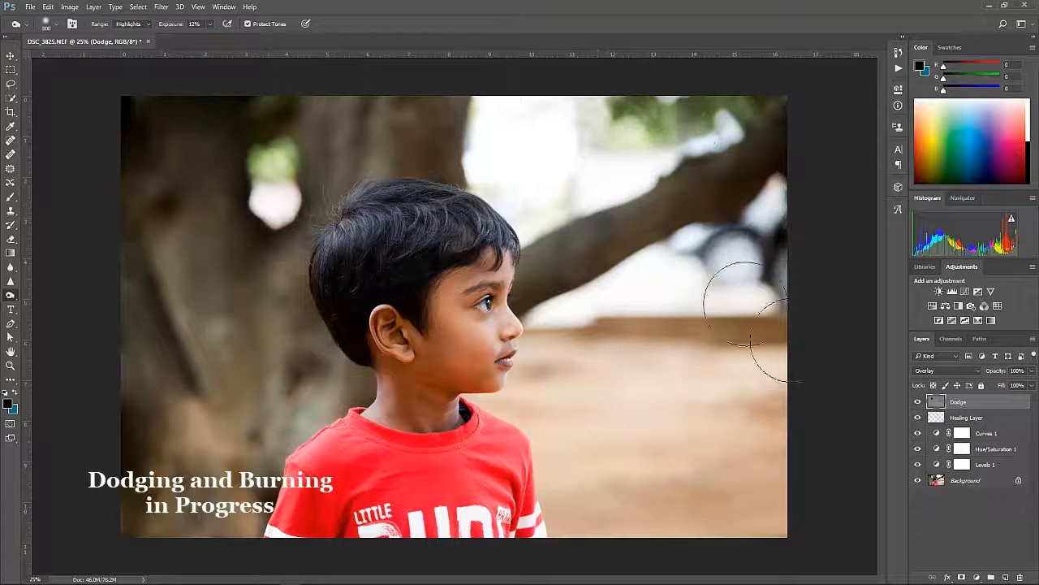
click(210, 25)
drag(209, 37, 207, 37)
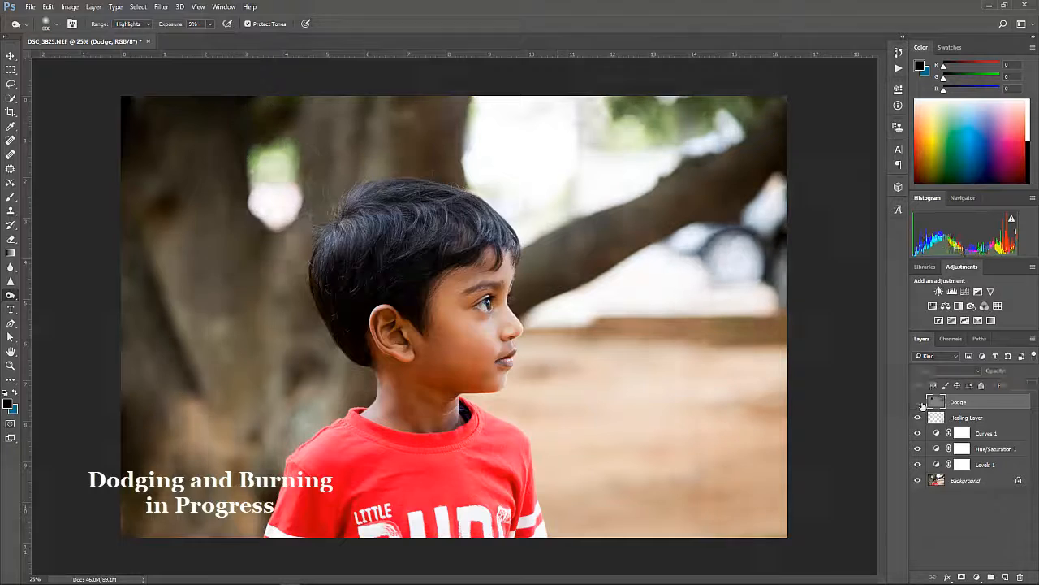
Crop a strip off the photo's left side to frame the boy more tightly.
key(c)
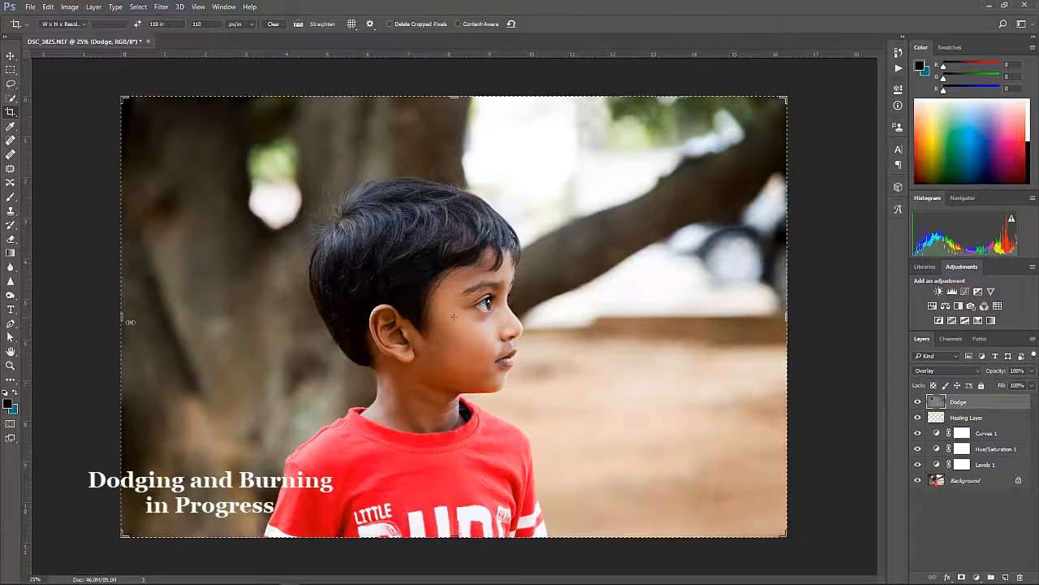
drag(122, 317, 177, 326)
key(Return)
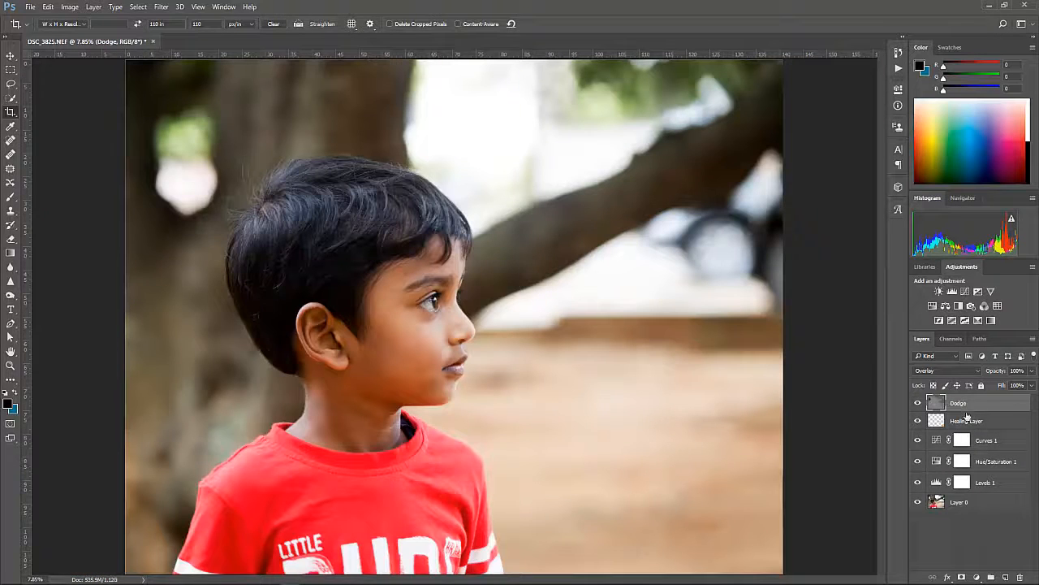
Stamp all visible layers into a new top layer above Dodge and name it Sharpen.
click(966, 536)
key(ctrl+alt+shift+e)
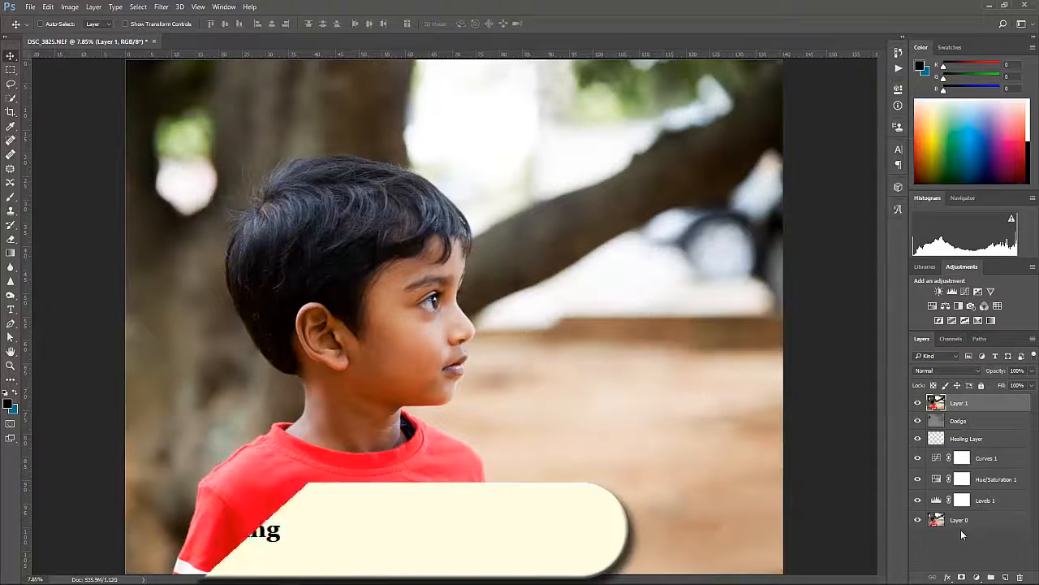
double_click(960, 403)
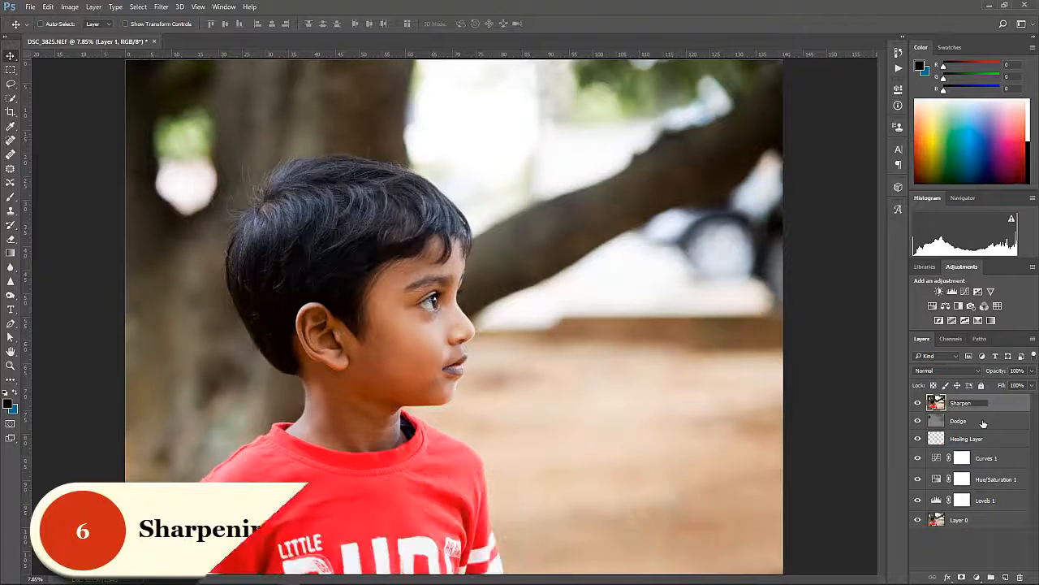
key(Return)
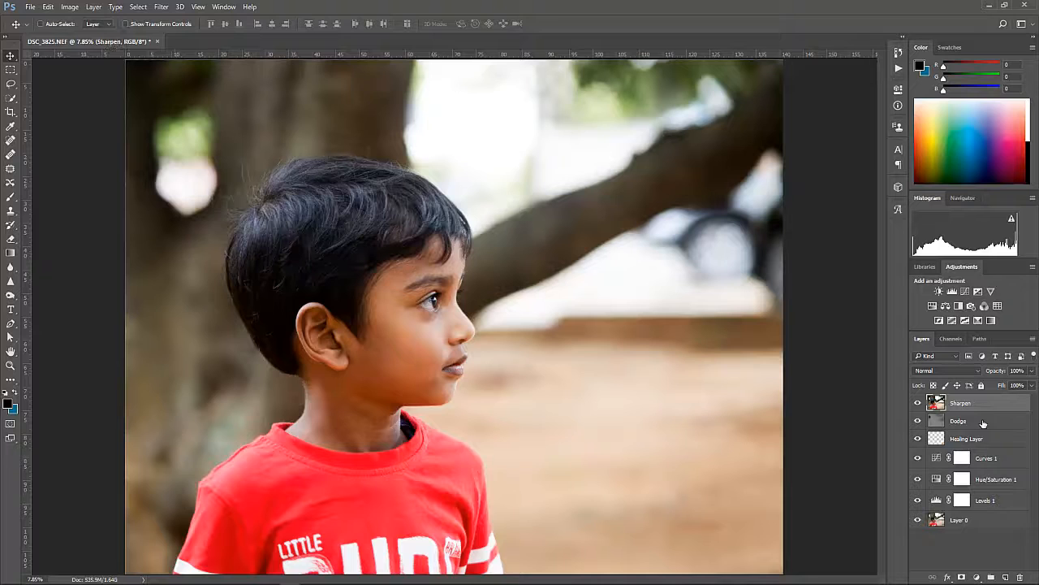
Convert the Sharpen layer to a smart object and apply Unsharp Mask with amount 144%, radius 2.4 pixels and threshold 0.
right_click(982, 406)
click(161, 7)
click(361, 238)
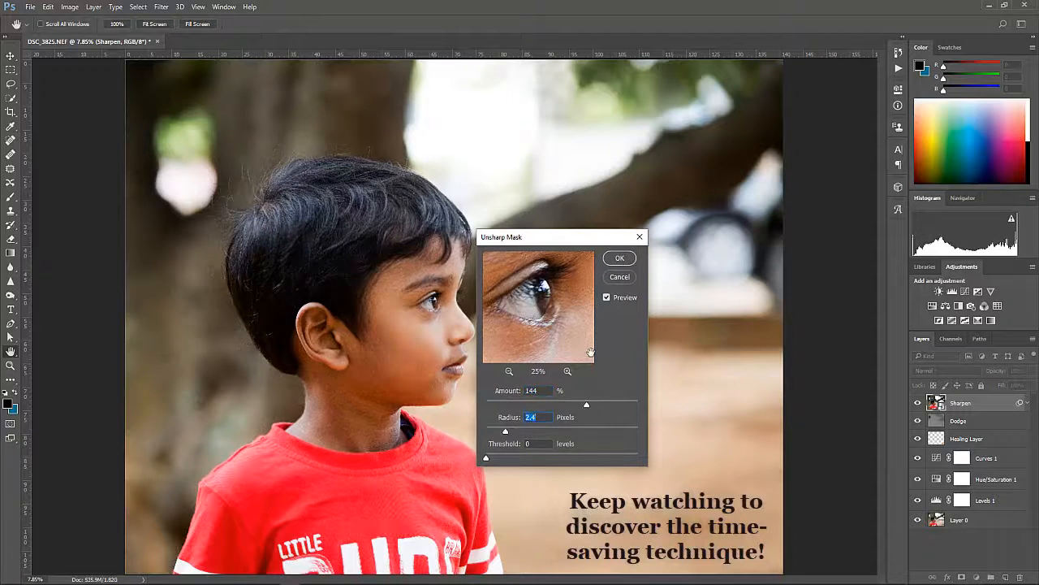
key(Return)
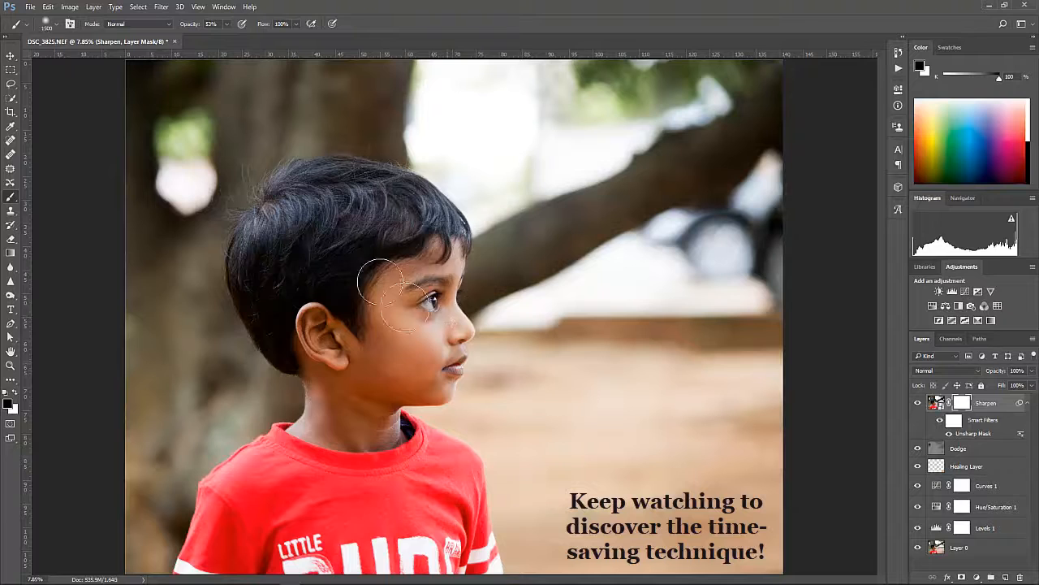
Mask the sharpening off the boy's face and neck by painting black at 53% opacity on the Sharpen layer's mask.
mouse_move(398, 311)
mouse_down()
mouse_move(376, 400)
mouse_move(347, 449)
mouse_move(380, 423)
mouse_up()
key(ctrl+plus)
key(ctrl+plus)
key(ctrl+plus)
key(ctrl+plus)
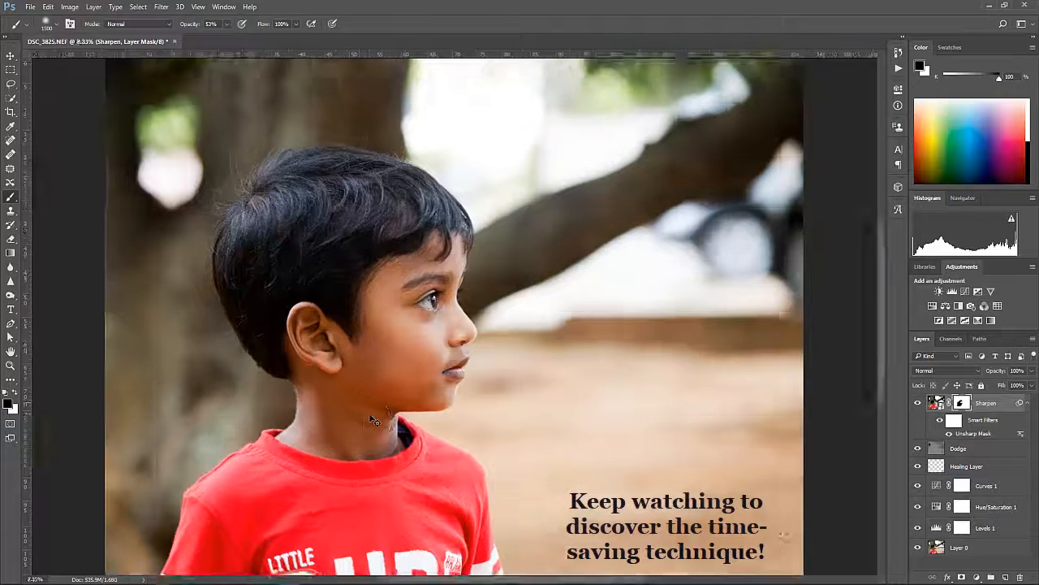
key(ctrl+0)
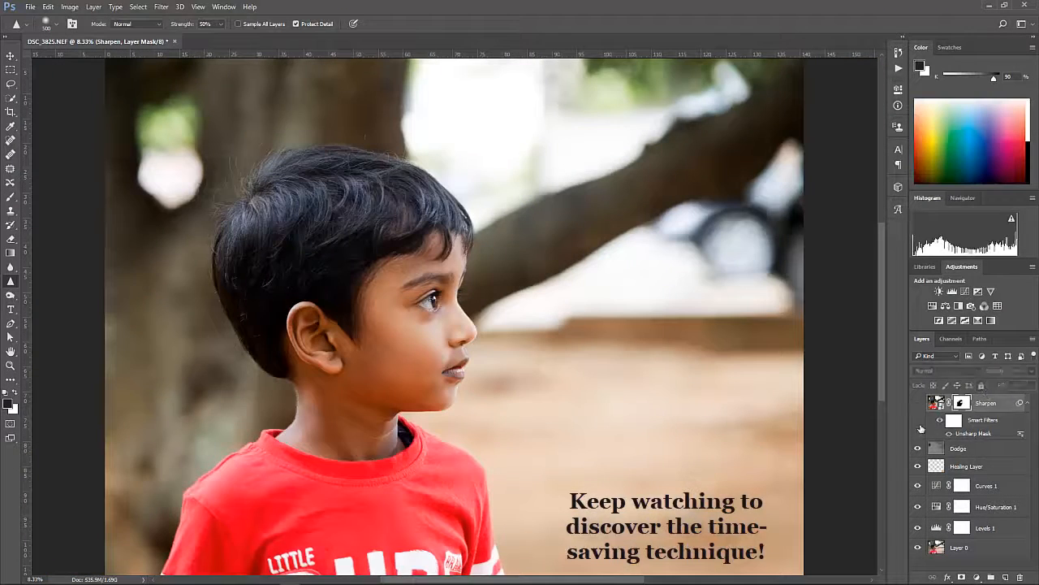
With the Sharpen layer hidden, stamp the visible layers above Dodge into a new layer named Sharpen Method 2.
click(959, 449)
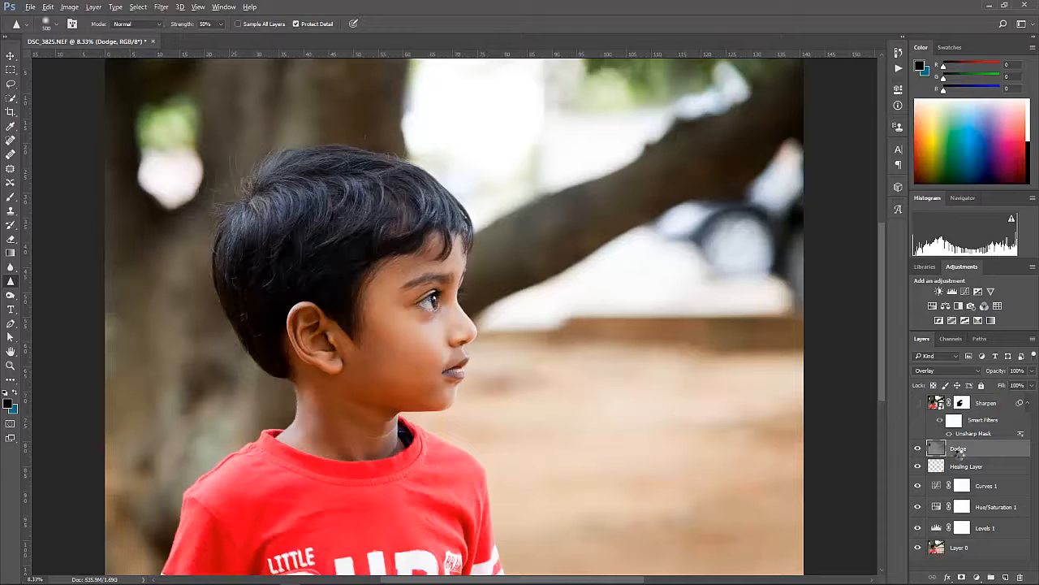
key(ctrl+alt+shift+e)
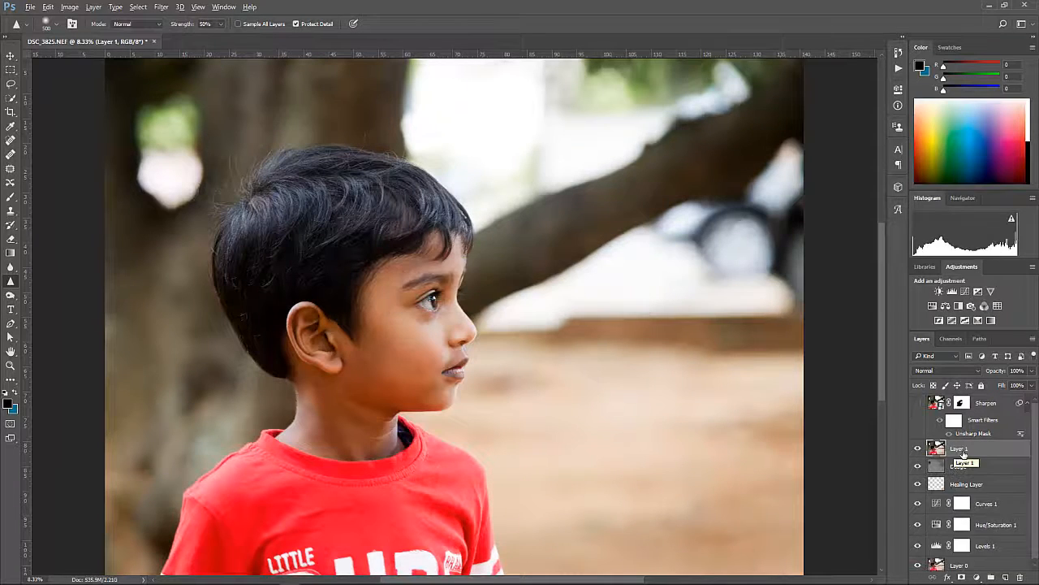
double_click(959, 448)
text(Sharpen Method 2)
key(Return)
key(v)
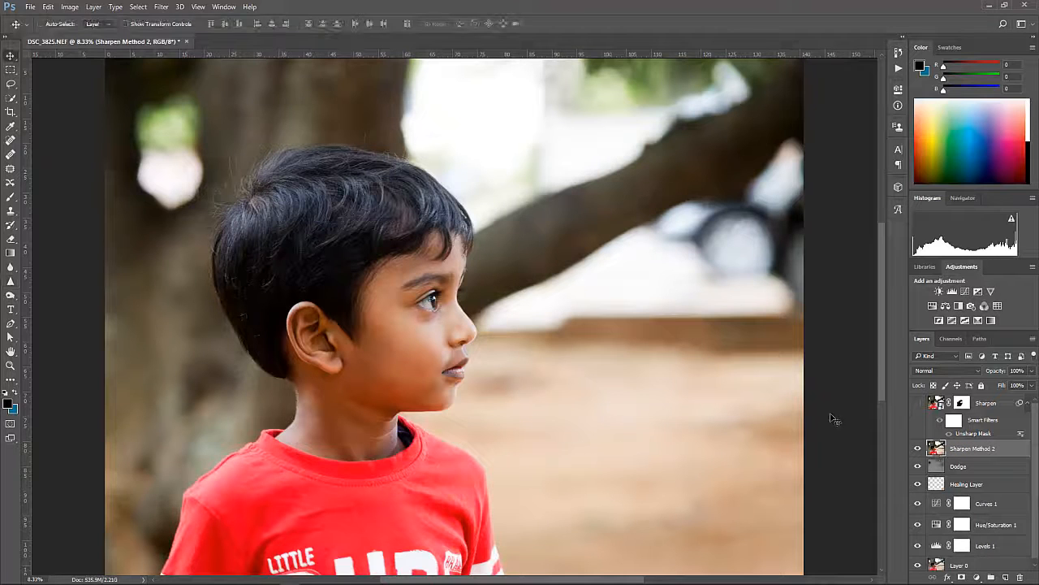
Create an empty layer above Sharpen Method 2 and name it Blank Layer for Sharpening.
click(1005, 576)
double_click(963, 450)
text(Blank Layer for Sharpening)
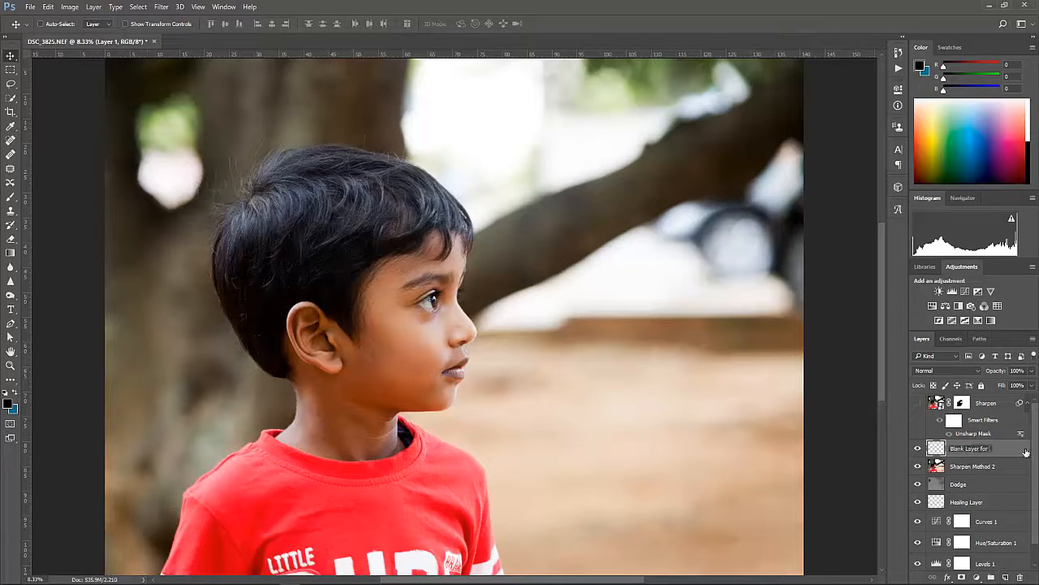
key(Return)
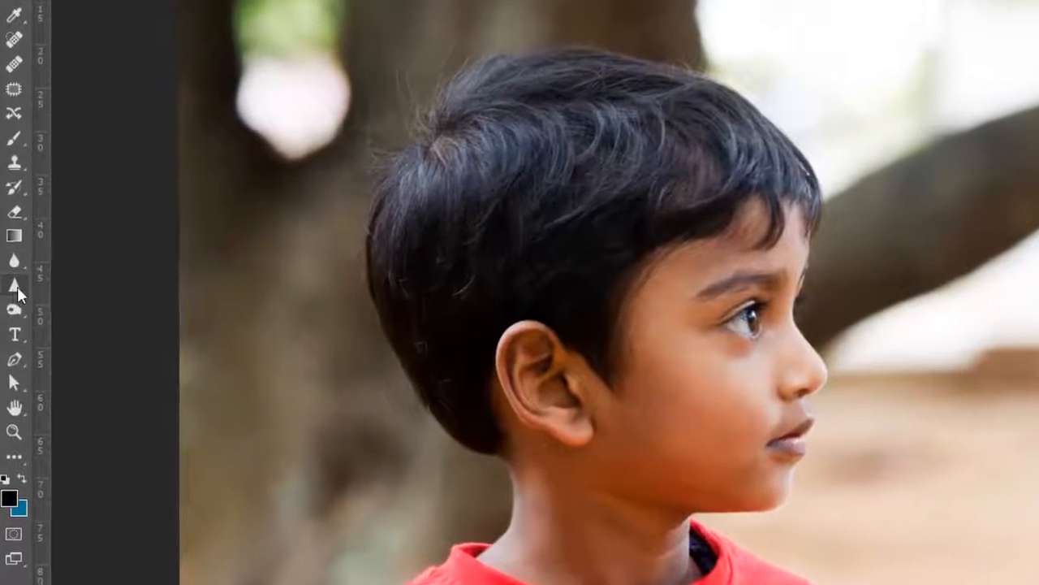
Sharpen the boy's eye on the blank layer using the Sharpen tool at 50% strength with Sample All Layers enabled.
click(15, 312)
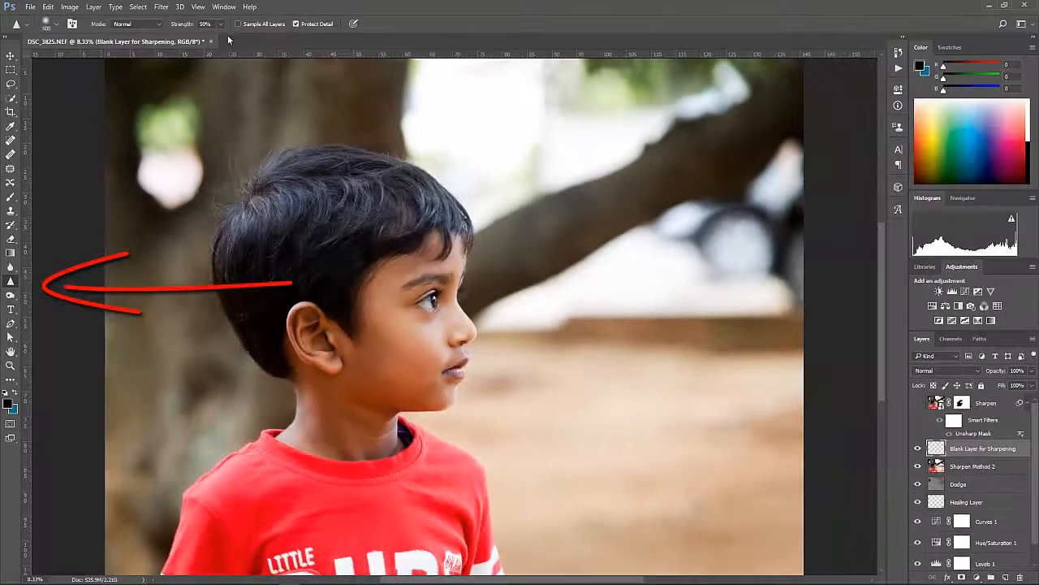
click(238, 23)
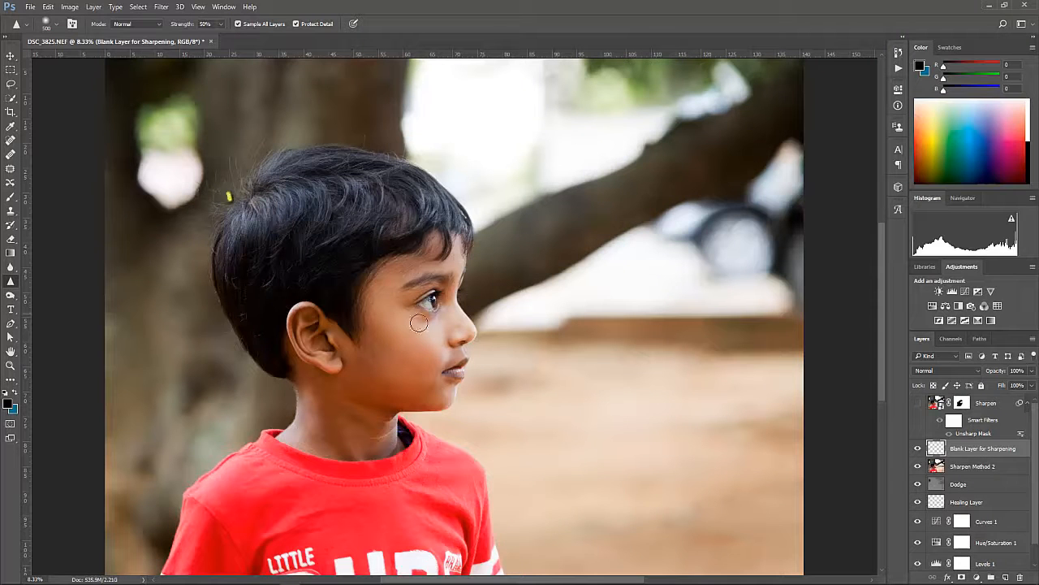
scroll(418, 323, up, 4)
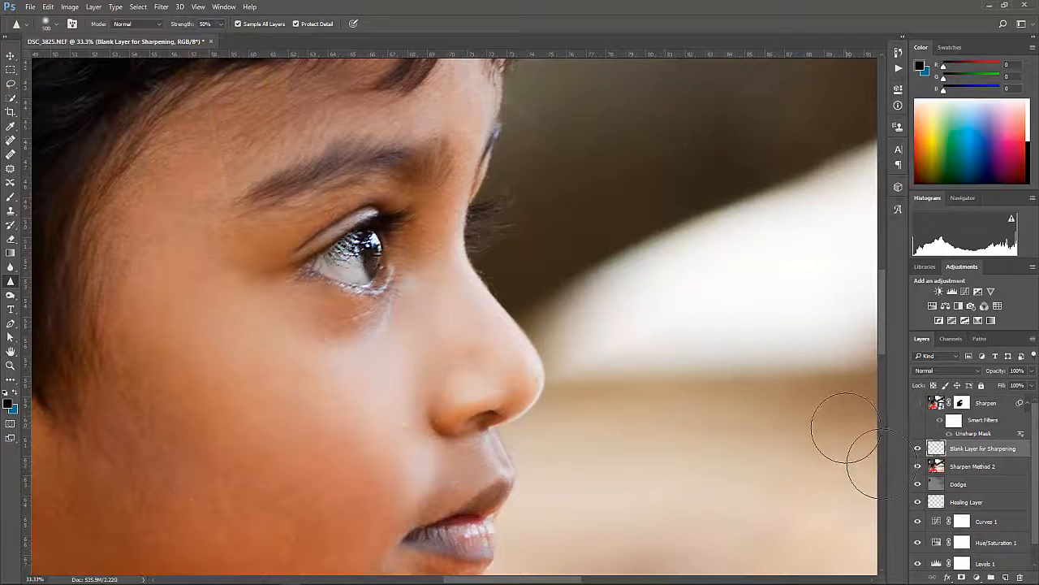
key(ctrl+minus)
key(ctrl+minus)
key(ctrl+minus)
key(ctrl+minus)
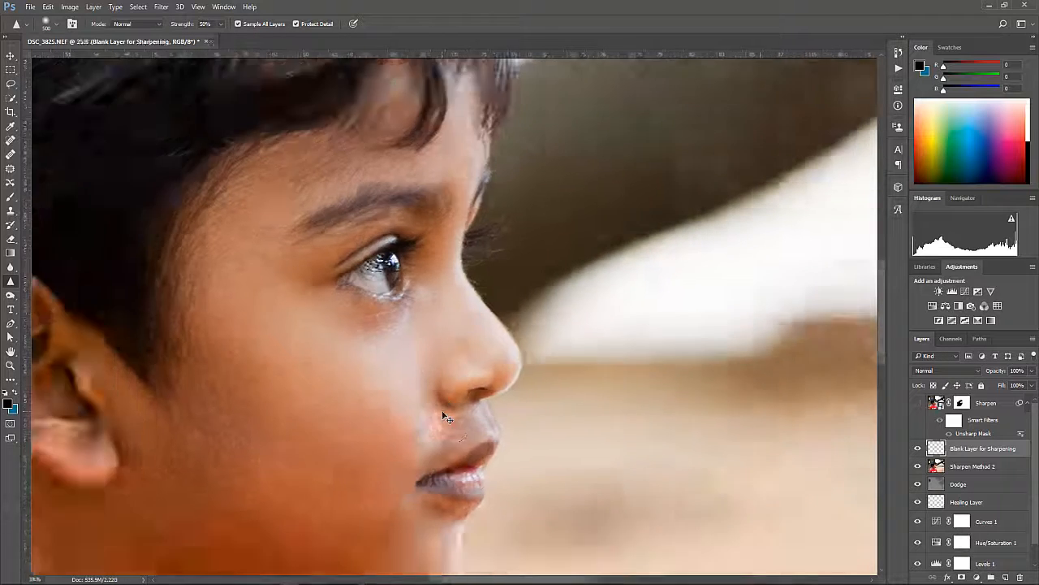